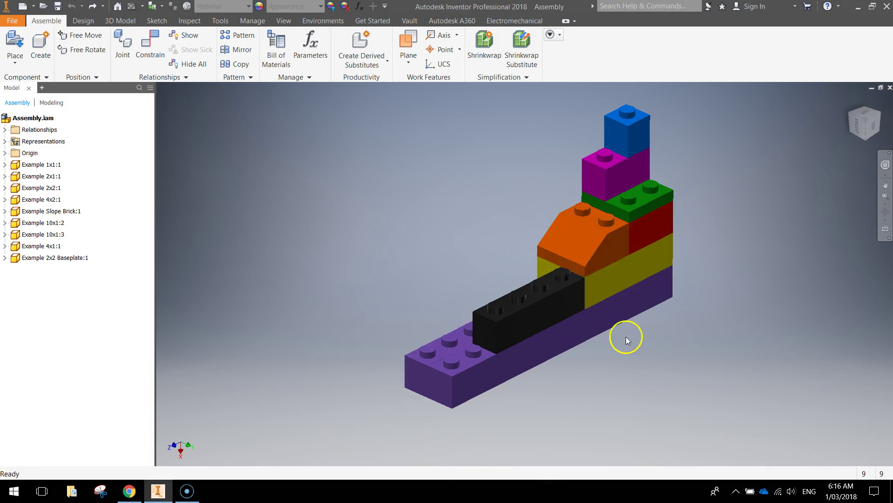
shift+middle_drag(619, 377, 594, 361)
shift+middle_drag(642, 341, 714, 352)
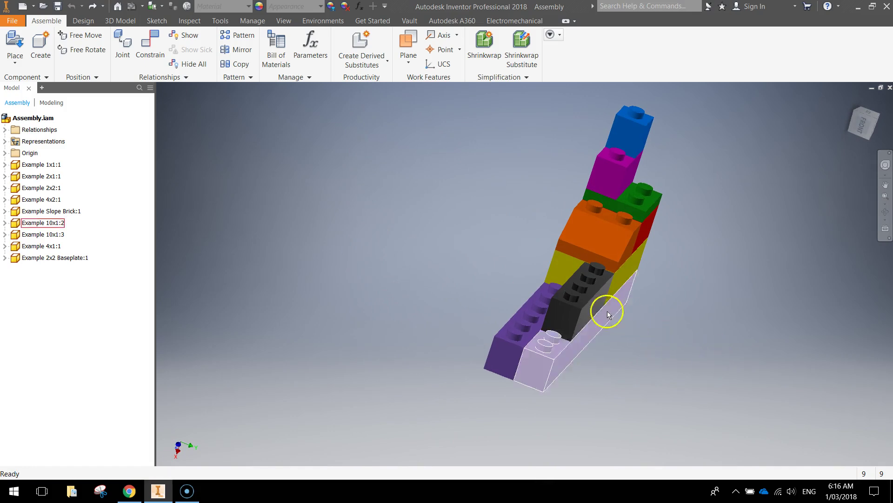
shift+middle_drag(608, 308, 579, 376)
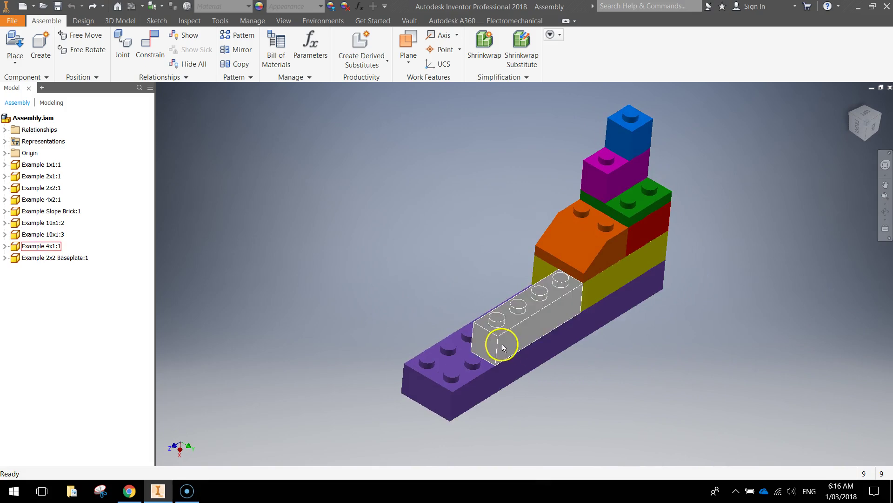
Create a new assembly file from the metric Standard (mm).iam template.
click(22, 7)
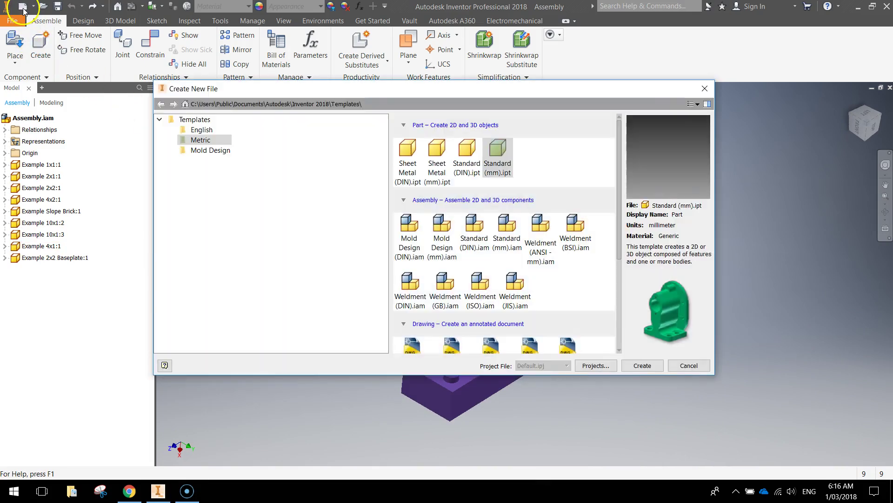
click(205, 142)
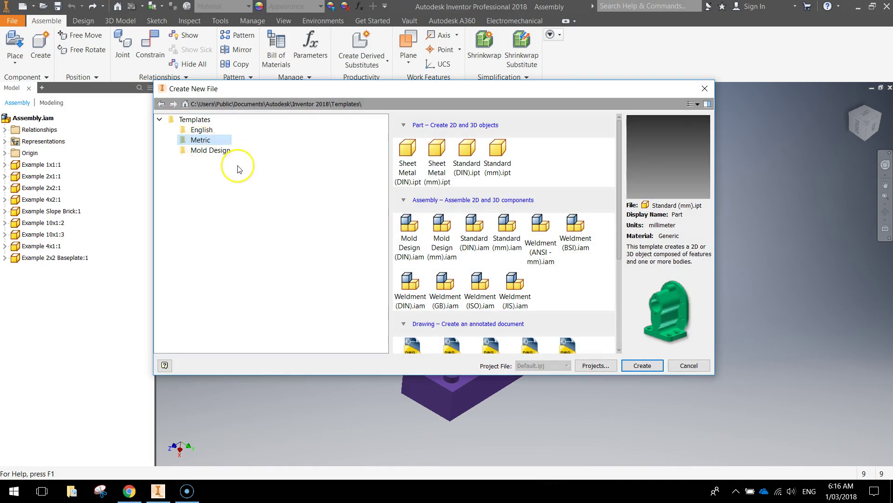
click(497, 152)
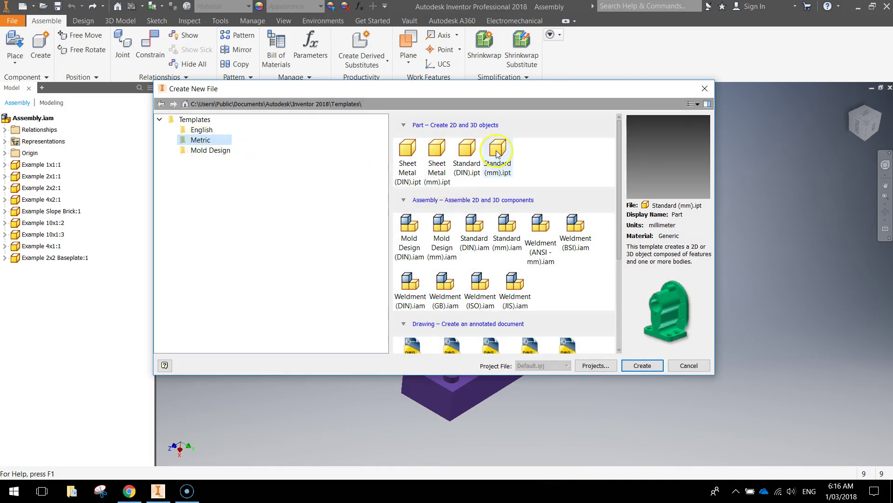
click(510, 230)
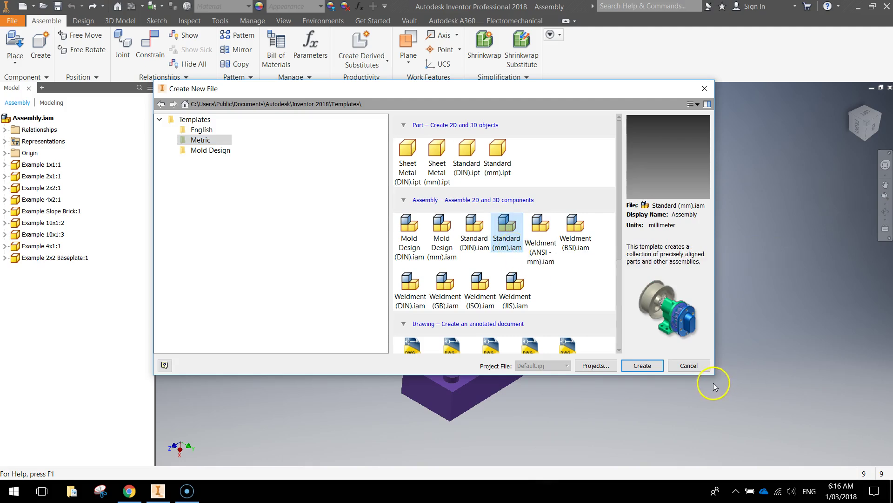
click(647, 366)
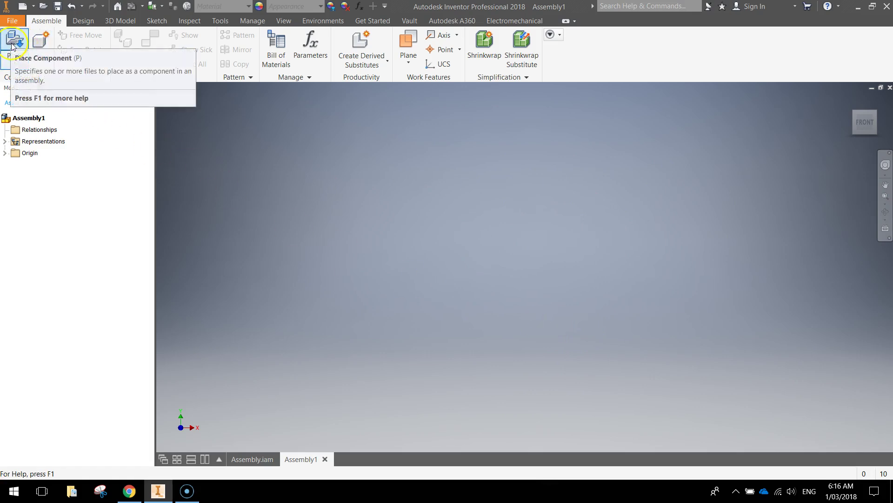
Place one instance each of the Example 1x1, 2x1, 2x2 and 4x2 bricks in the assembly.
click(10, 64)
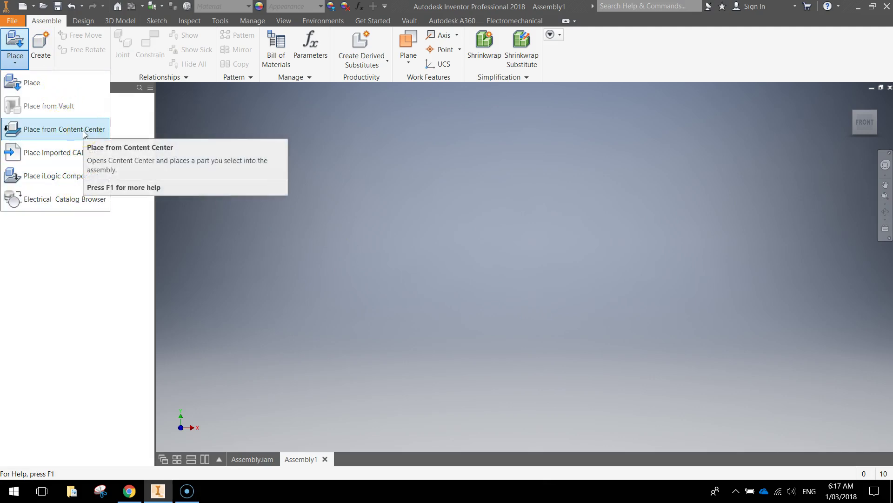
click(38, 87)
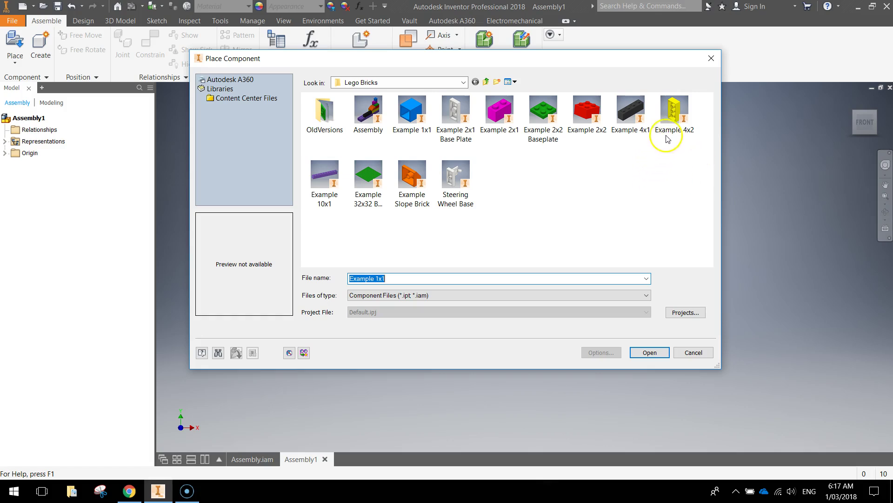
click(668, 119)
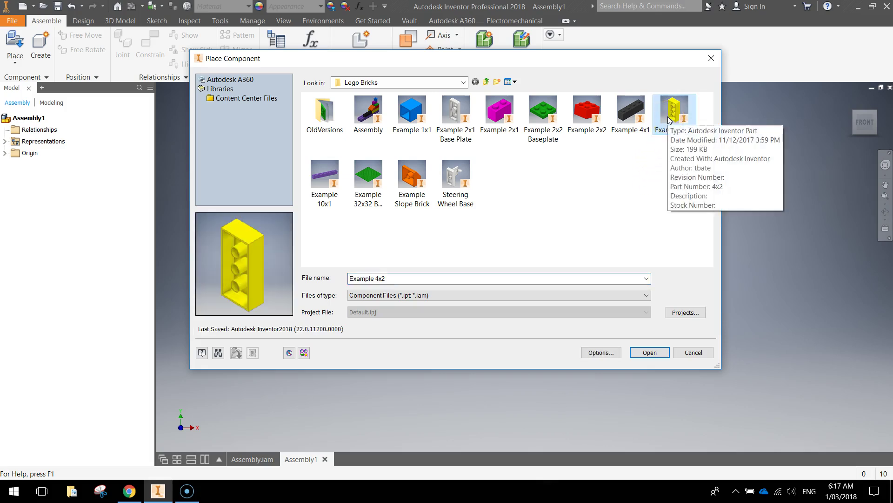
ctrl+click(582, 121)
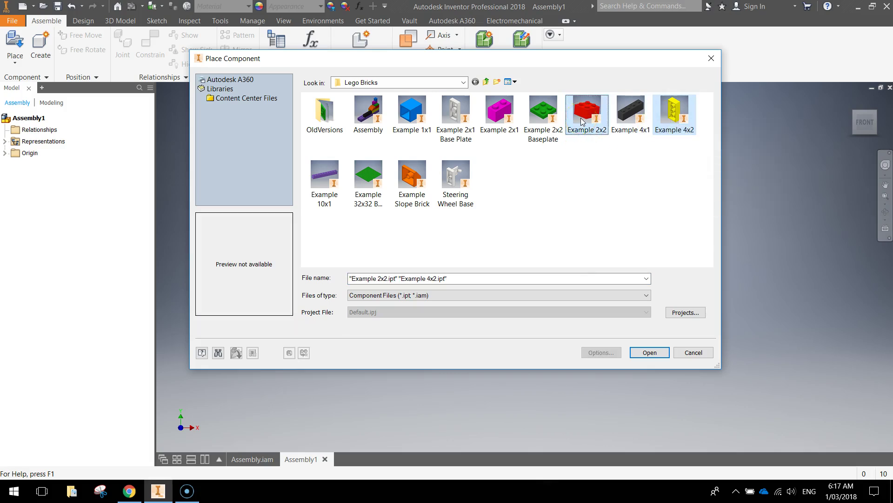
ctrl+click(500, 114)
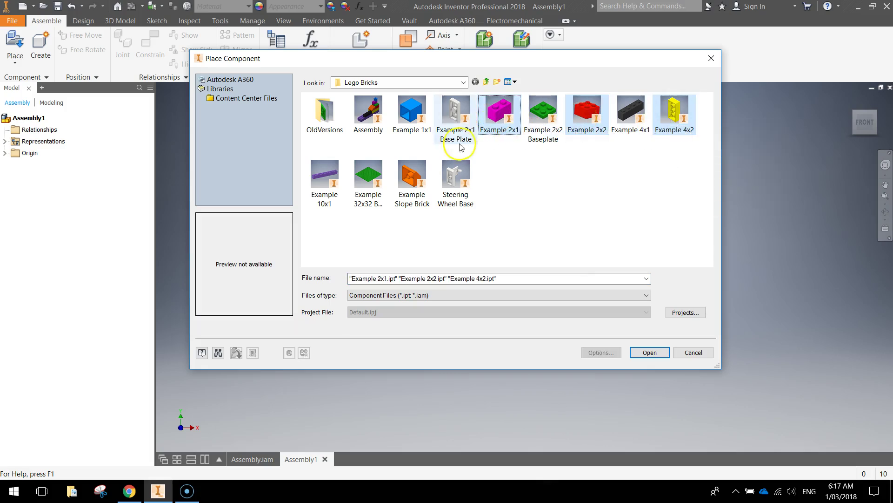
ctrl+click(411, 118)
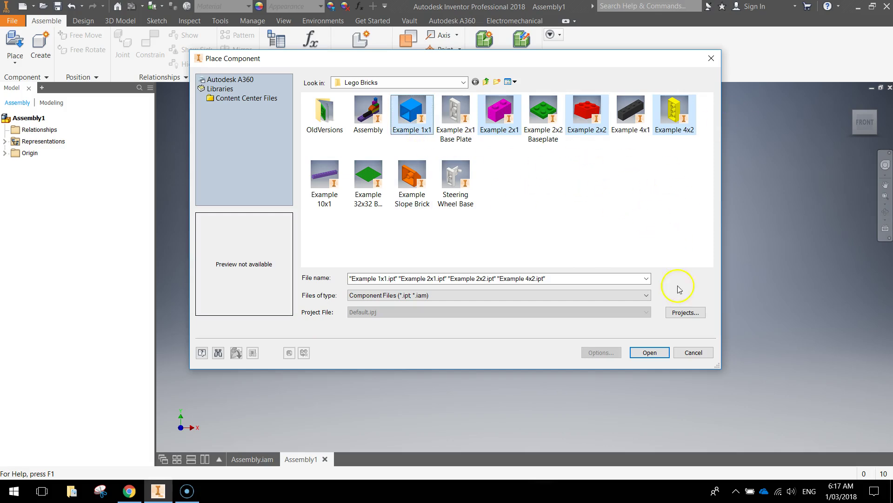
click(650, 352)
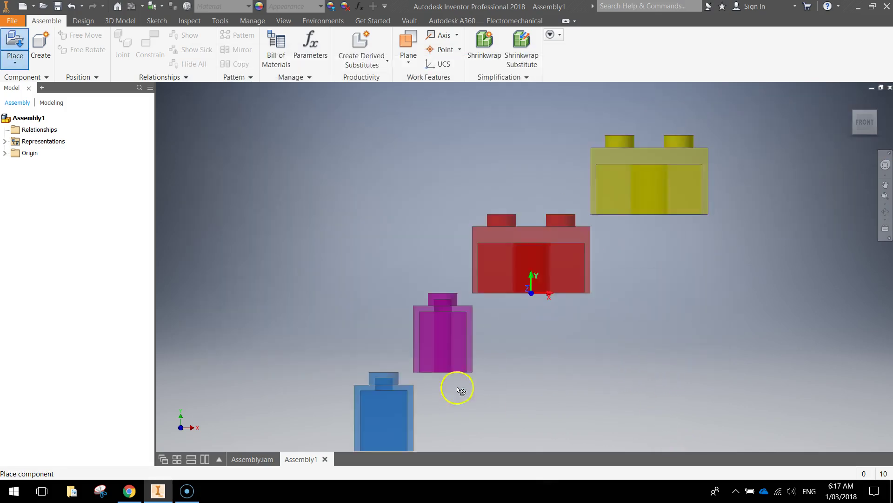
scroll(378, 398, down, 5)
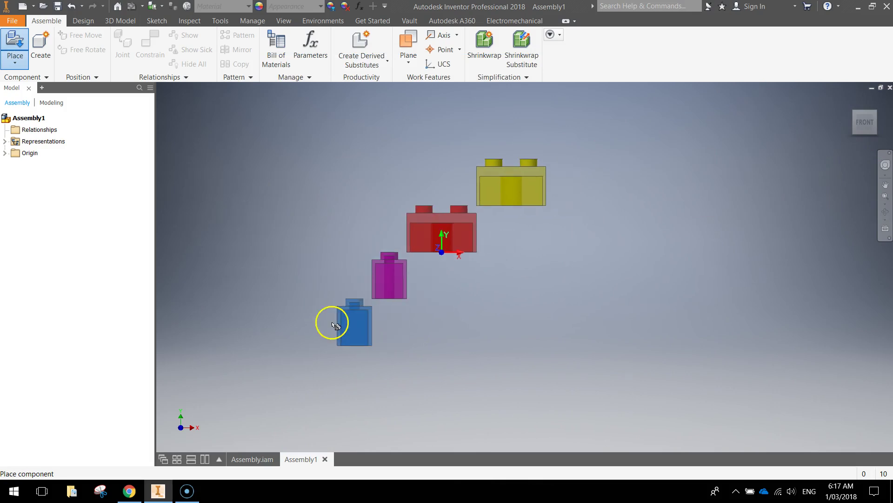
click(306, 313)
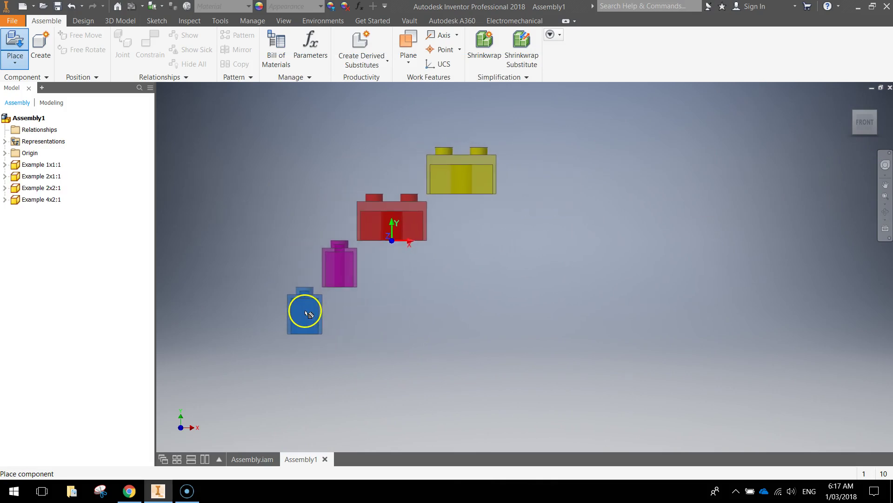
key(F6)
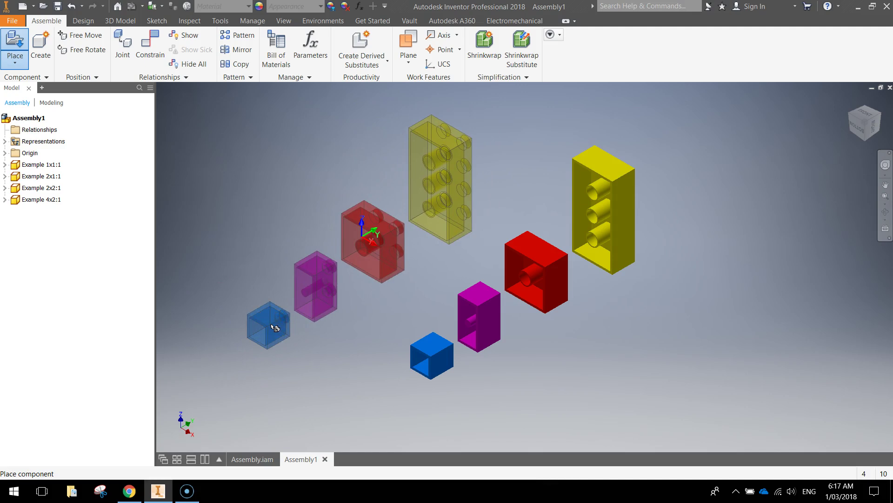
key(Escape)
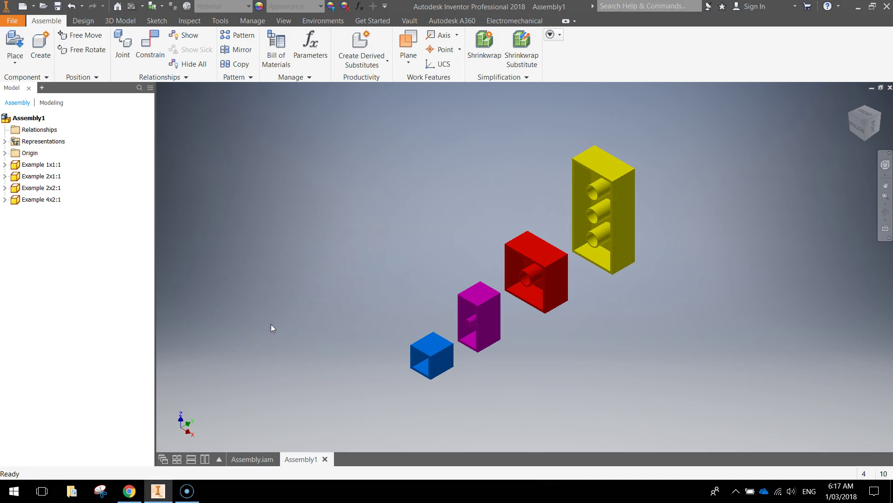
Move the red 2x2 and yellow 4x2 bricks next to each other, apart from the two smaller bricks.
key(F4)
drag(286, 324, 178, 381)
key(F2)
drag(294, 384, 335, 335)
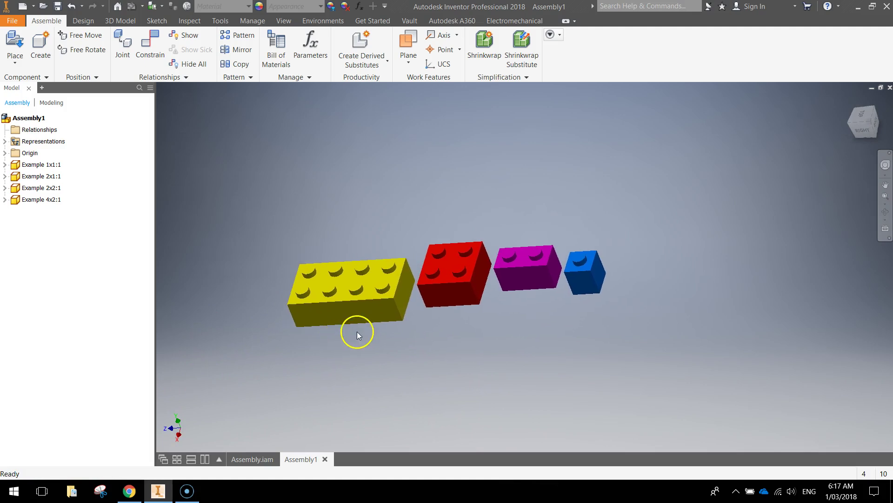
drag(436, 284, 301, 193)
drag(333, 280, 409, 166)
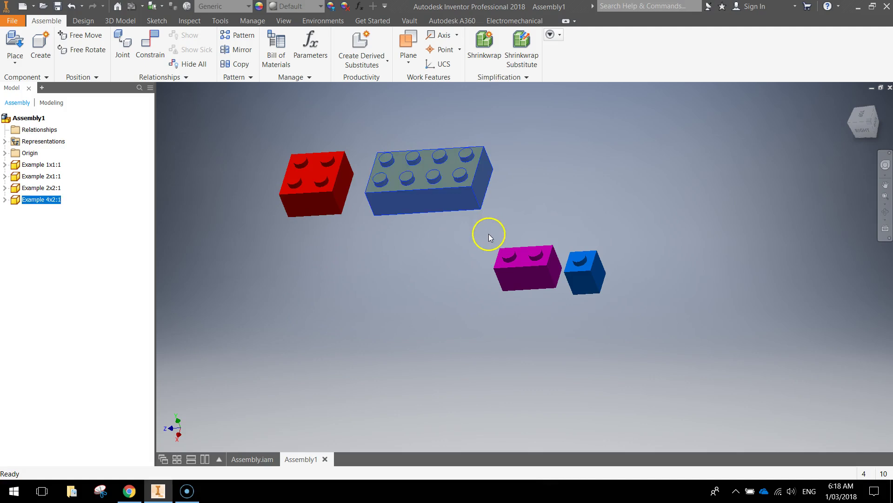
Move the magenta 2x1 and blue 1x1 bricks well away from the two larger bricks.
drag(476, 241, 612, 287)
drag(549, 269, 830, 240)
drag(587, 278, 858, 283)
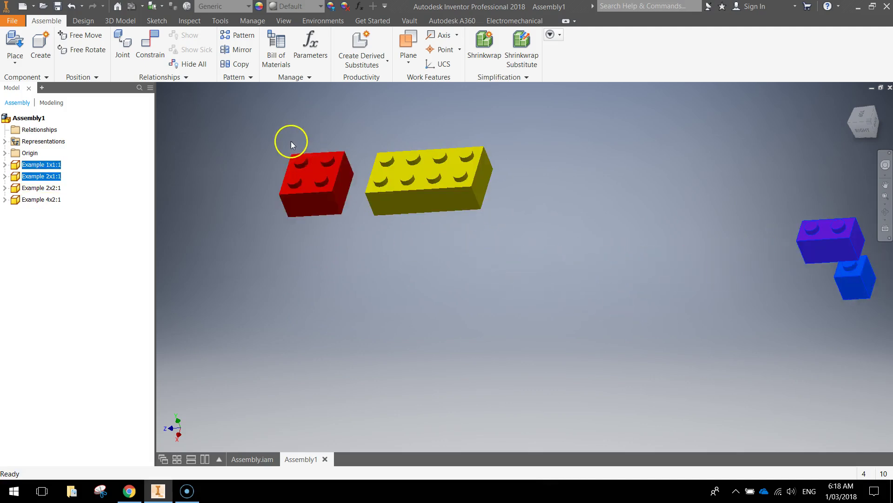
Apply a flush constraint with 0 mm offset between the side face of the red 2x2 brick and the long side face of the yellow 4x2 brick.
scroll(307, 137, down, 4)
shift+middle_drag(499, 239, 580, 325)
shift+middle_drag(636, 295, 649, 233)
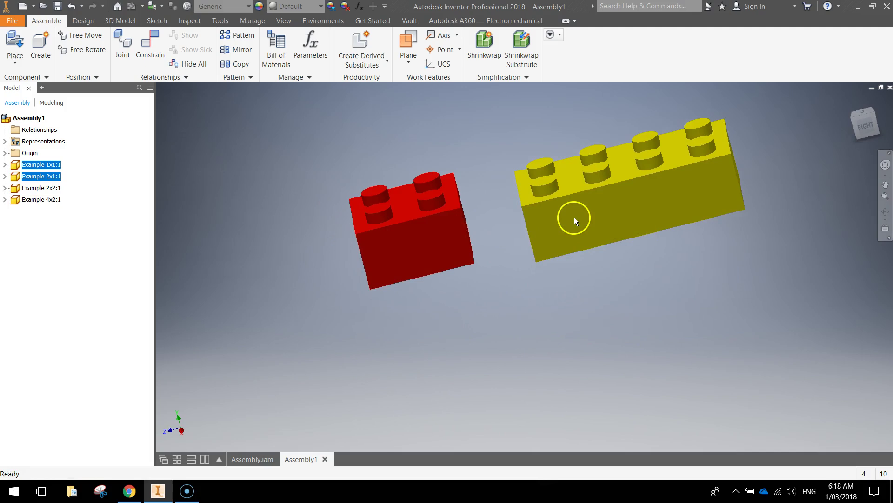
click(154, 41)
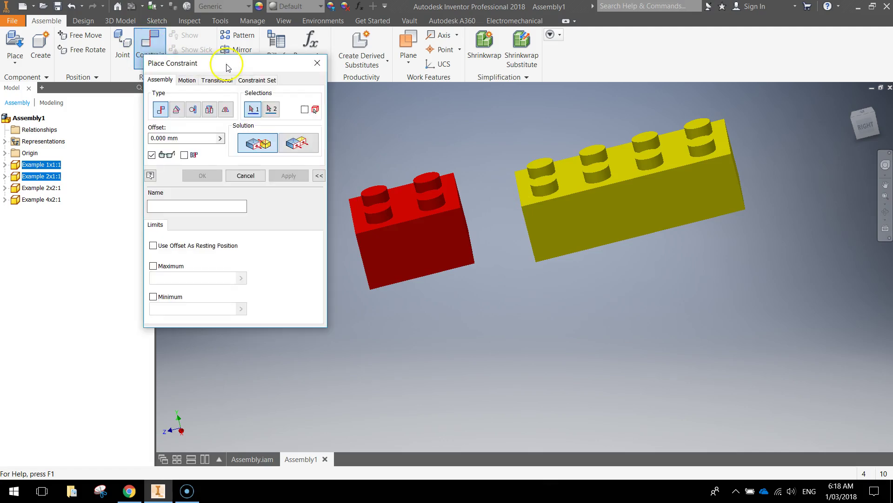
drag(225, 65, 203, 91)
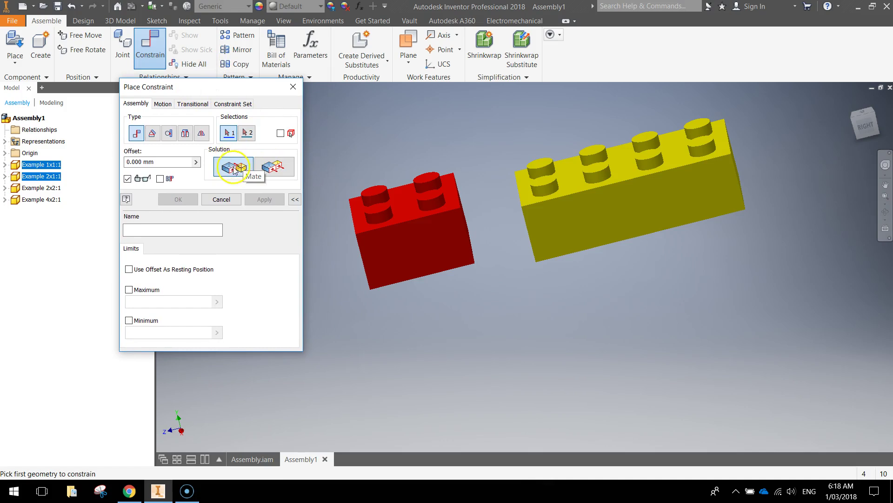
click(276, 169)
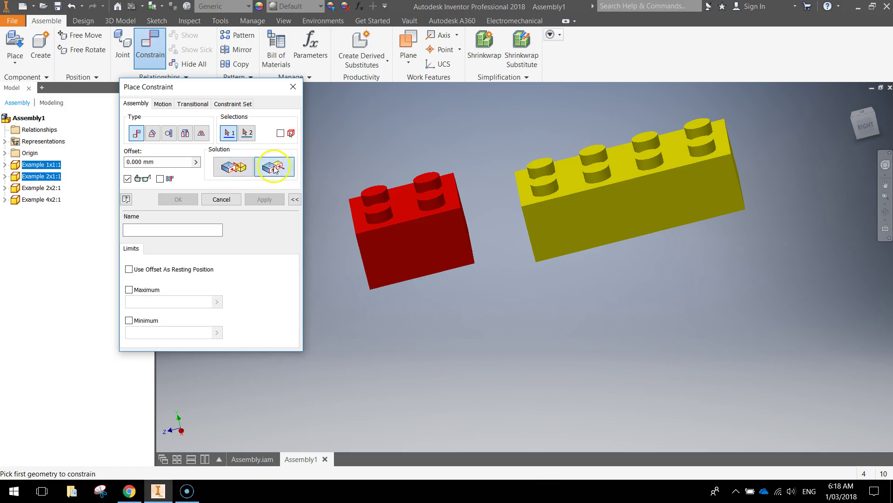
click(424, 245)
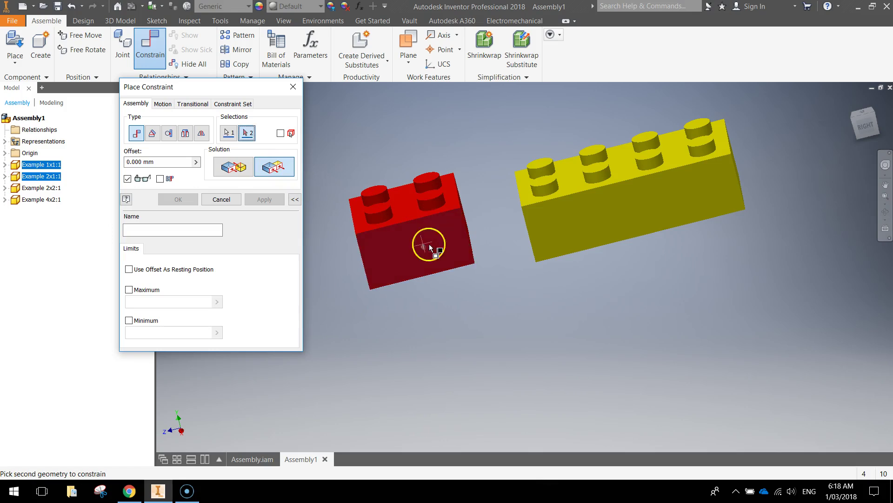
click(660, 203)
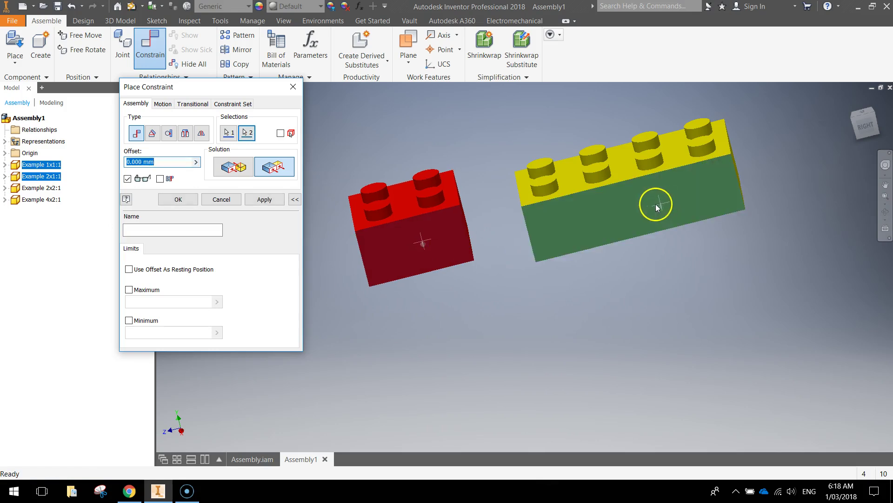
click(265, 199)
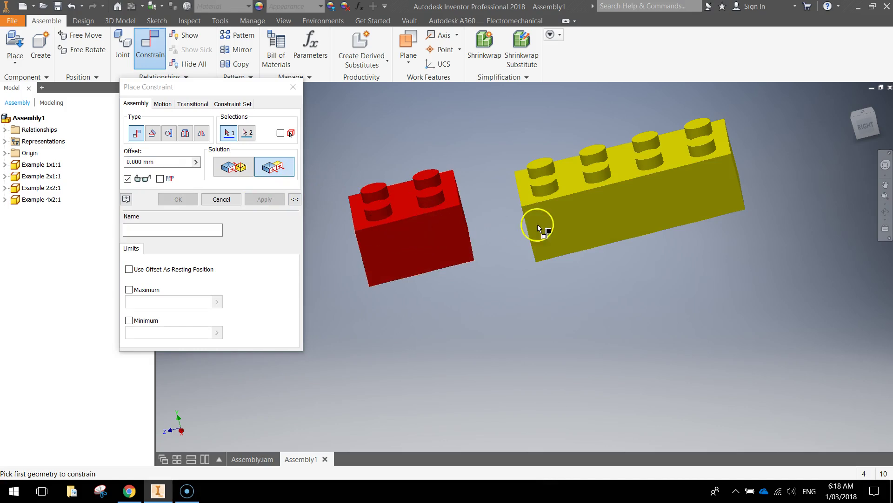
Examine the side alignment of the red and yellow bricks from the front.
shift+middle_drag(577, 232, 405, 193)
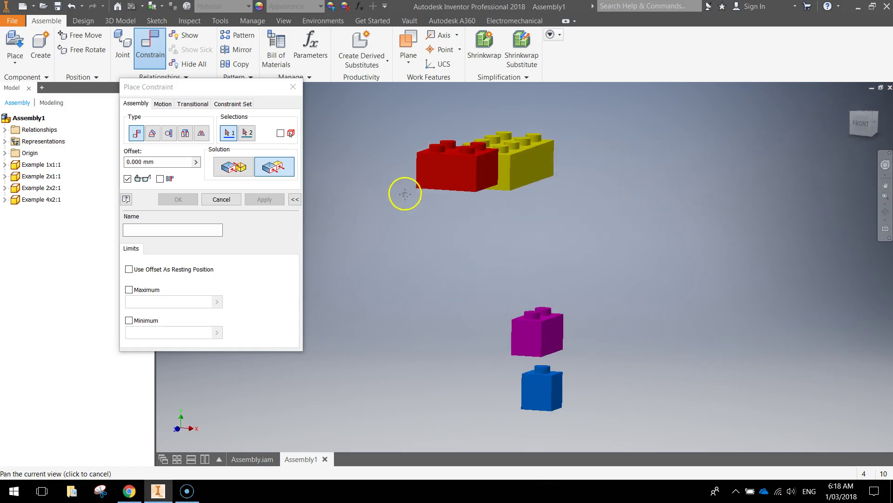
click(867, 120)
scroll(580, 208, down, 5)
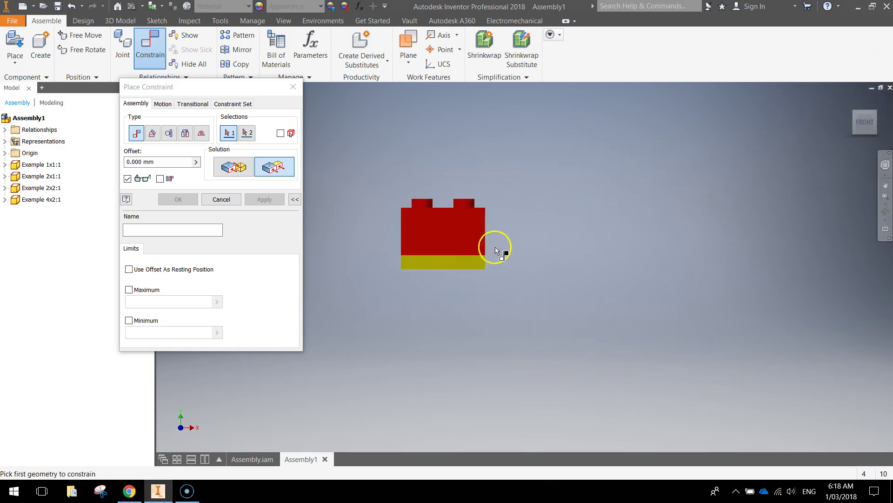
key(F4)
drag(507, 242, 478, 268)
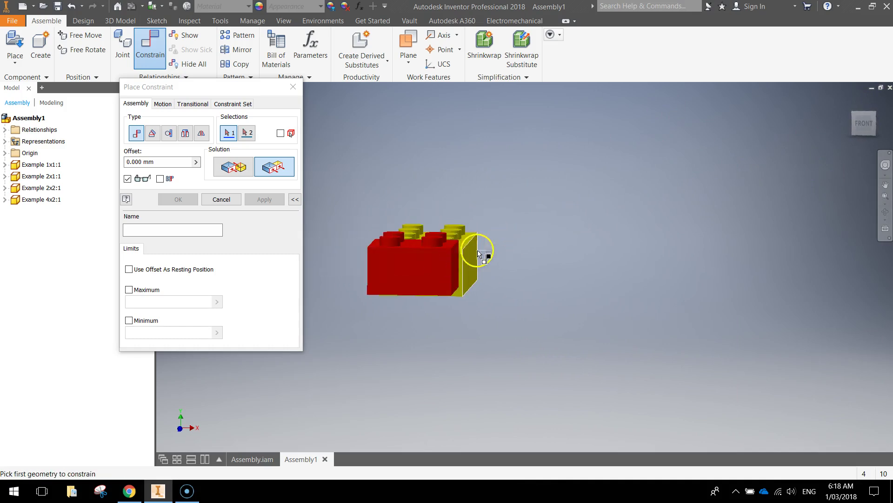
key(F5)
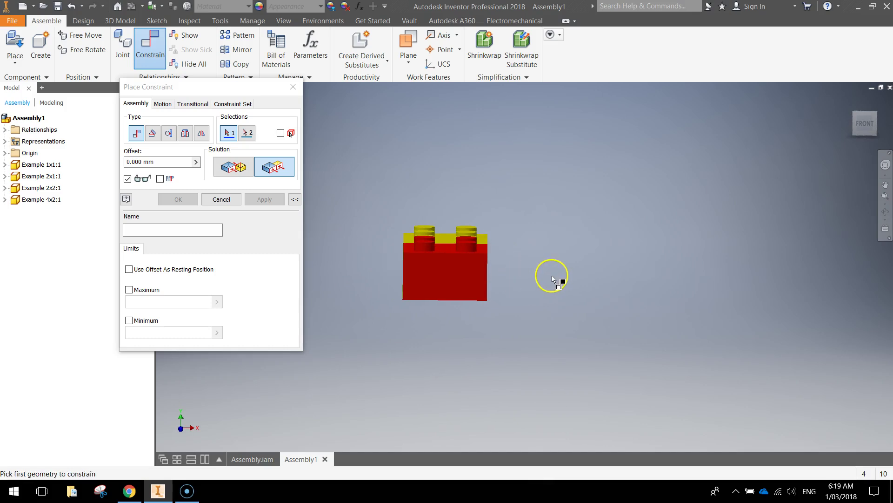
Apply a flush constraint with 0 mm offset between the end faces of the red 2x2 and yellow 4x2 bricks.
shift+middle_drag(552, 293, 689, 310)
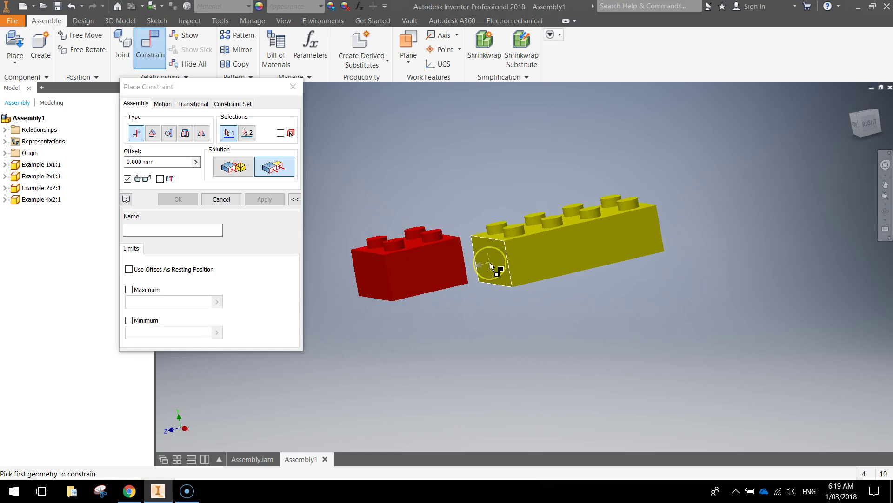
click(281, 167)
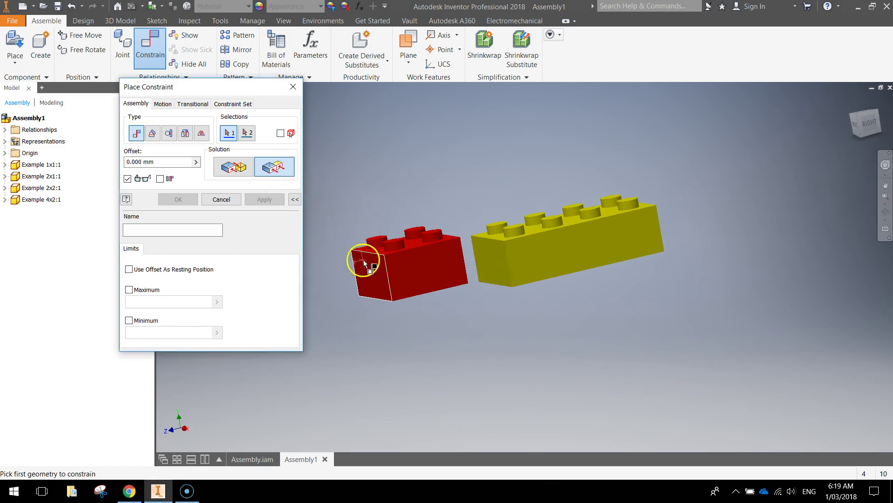
click(372, 276)
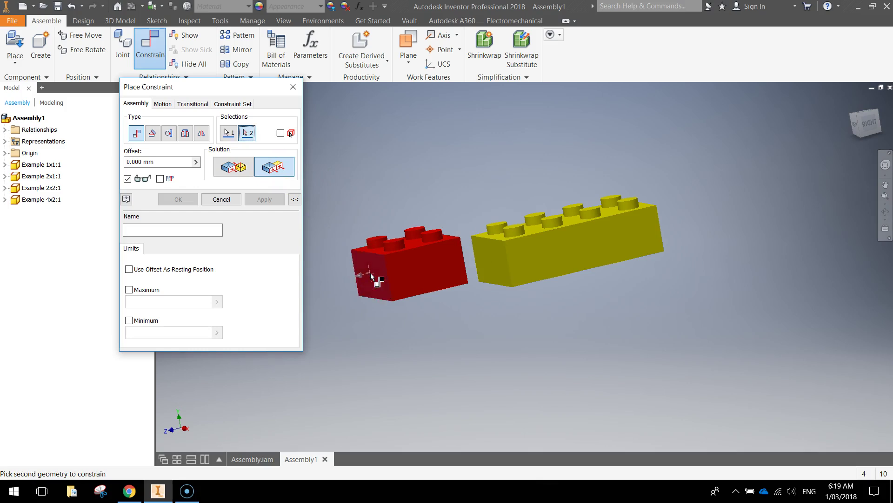
click(489, 262)
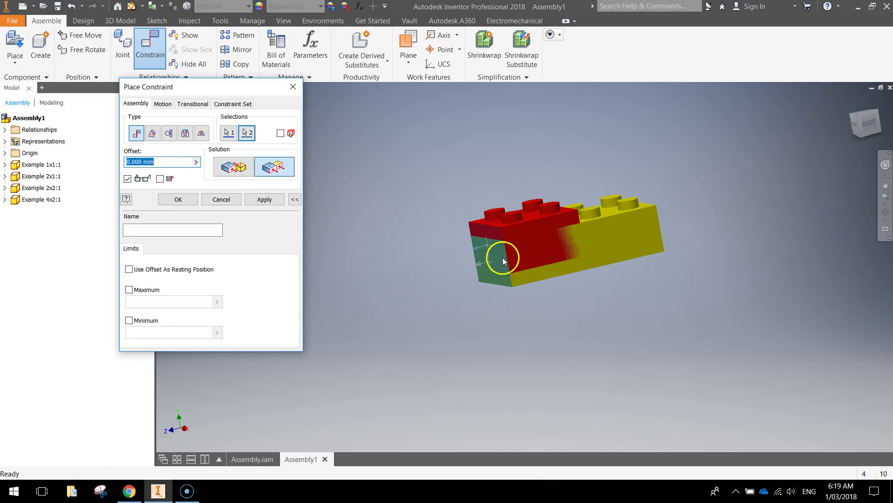
click(264, 200)
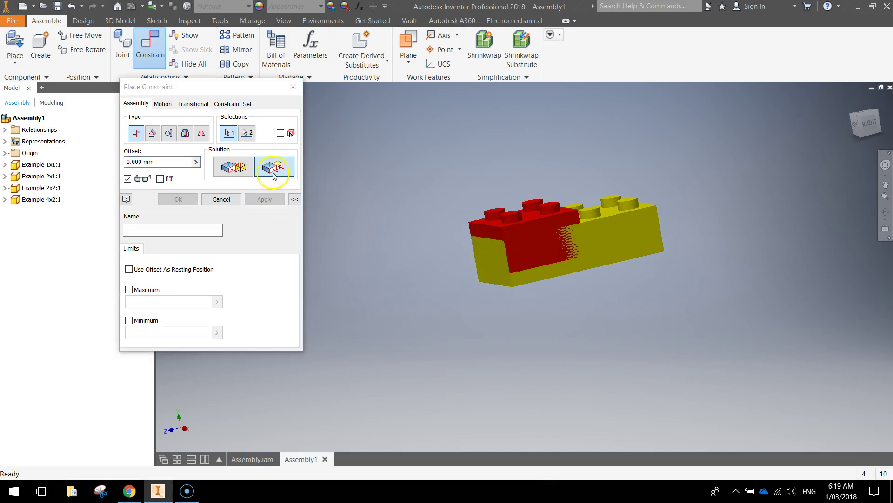
click(292, 88)
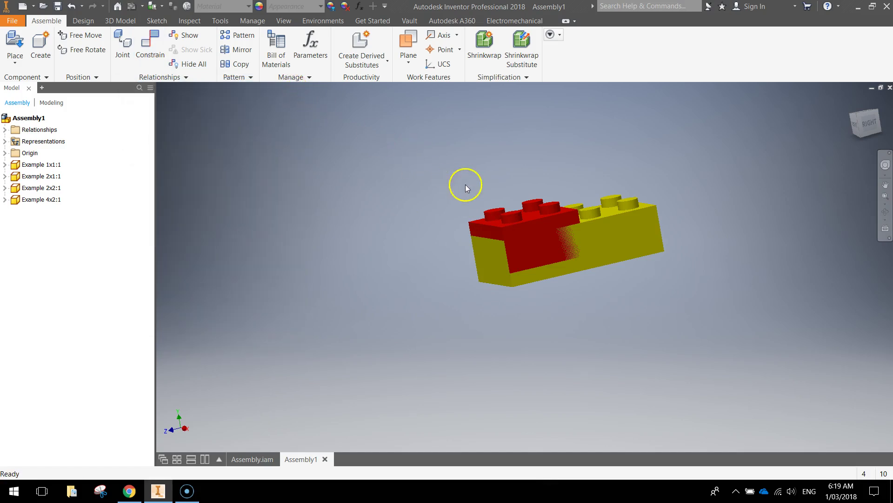
Lift the red 2x2 brick clear above the yellow 4x2 brick and reposition the aligned pair in open space.
drag(524, 233, 592, 181)
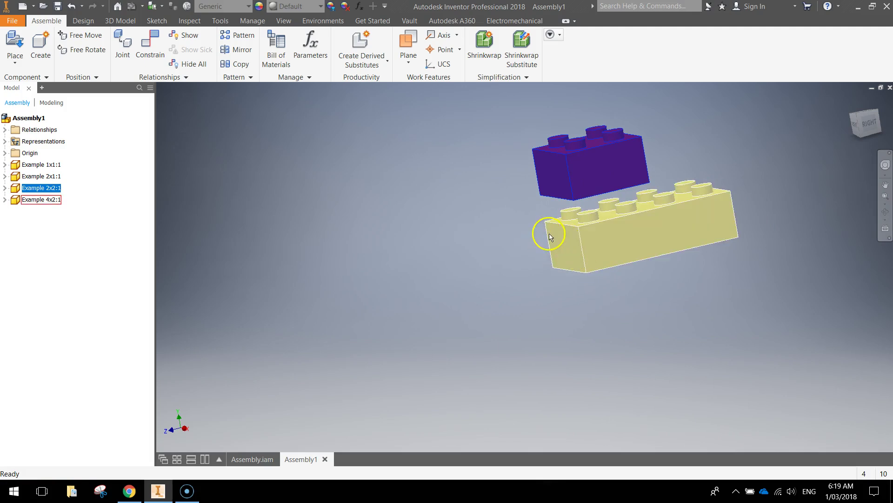
drag(608, 180, 417, 193)
click(442, 273)
drag(442, 273, 428, 286)
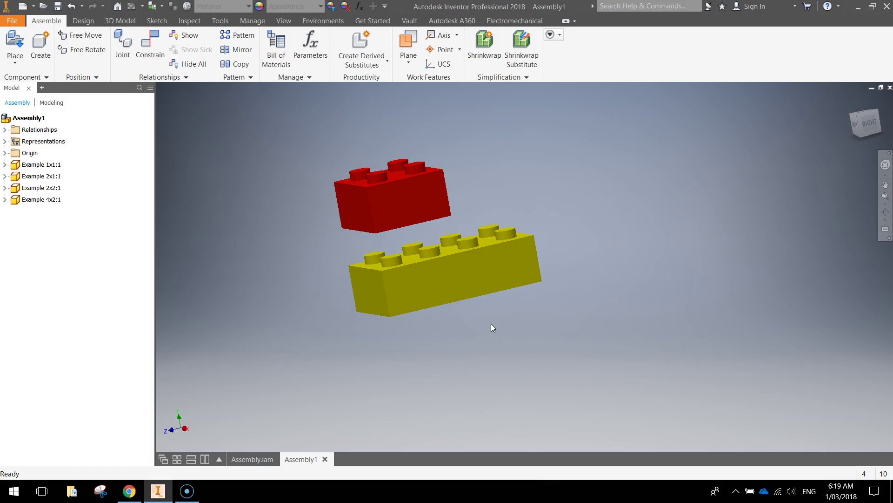
Ground the yellow 4x2 brick and test that it is locked by trying to move it.
right_click(440, 281)
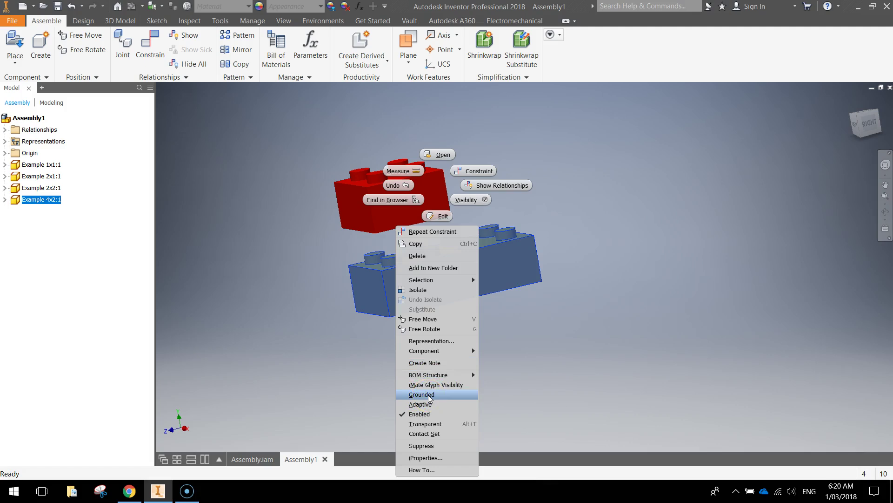
click(428, 395)
click(530, 314)
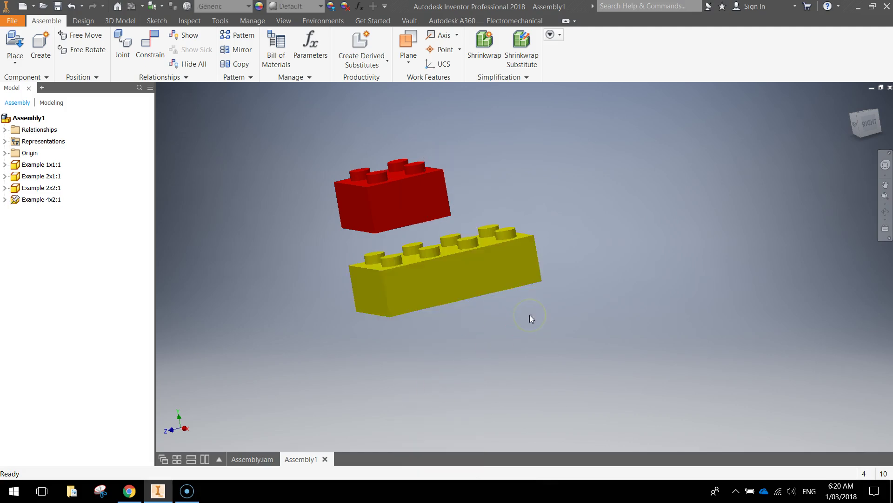
click(470, 283)
drag(470, 283, 399, 276)
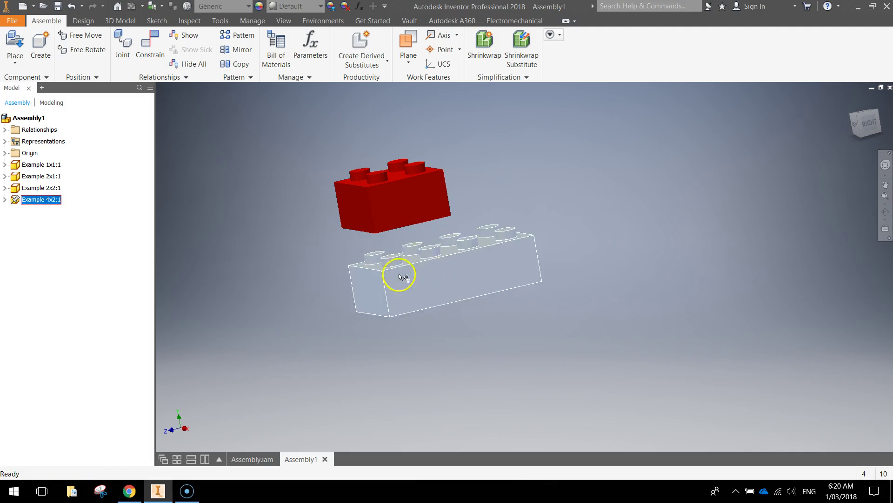
click(465, 353)
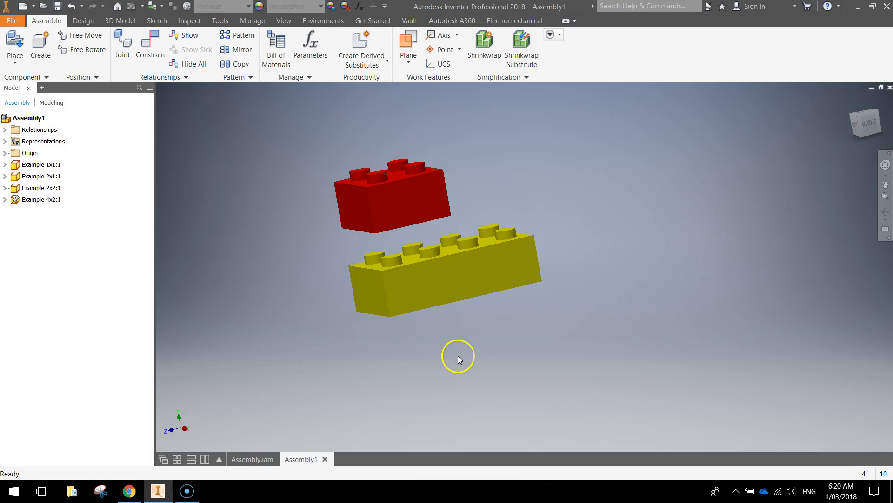
Slide the red 2x2 brick down onto the grounded yellow brick and raise it well clear above it again.
drag(400, 204, 382, 242)
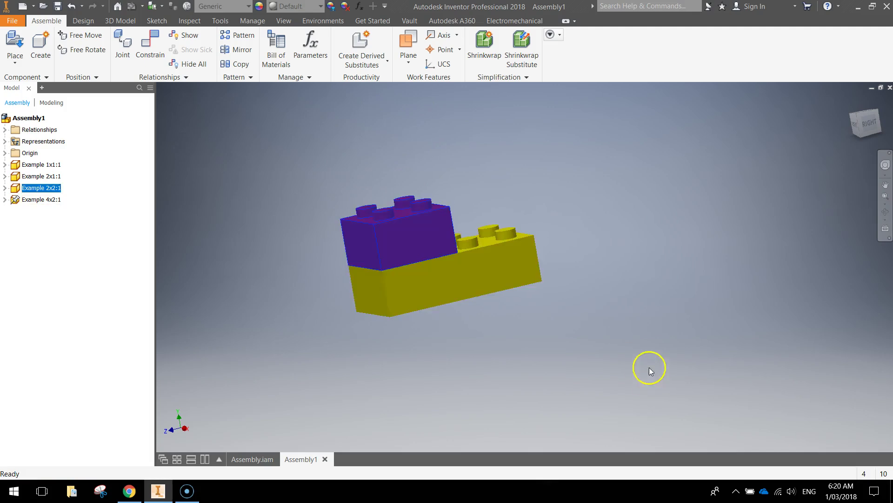
shift+middle_drag(488, 350, 542, 349)
click(542, 350)
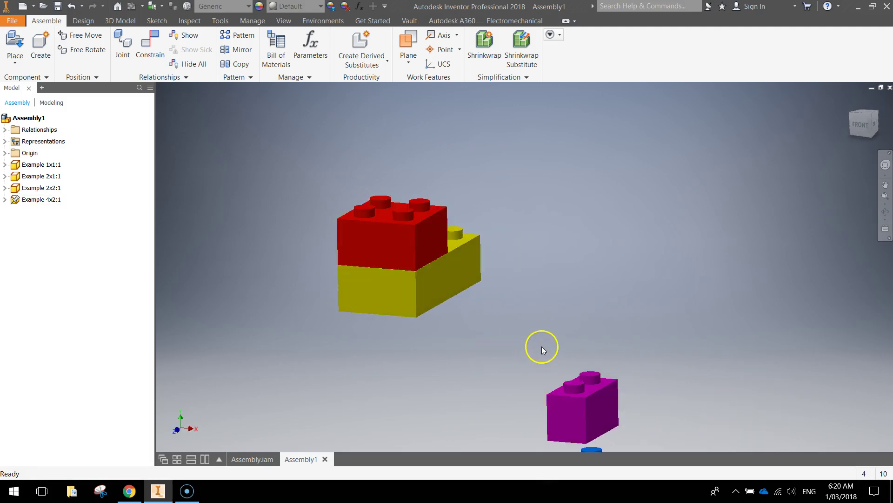
drag(408, 223, 372, 142)
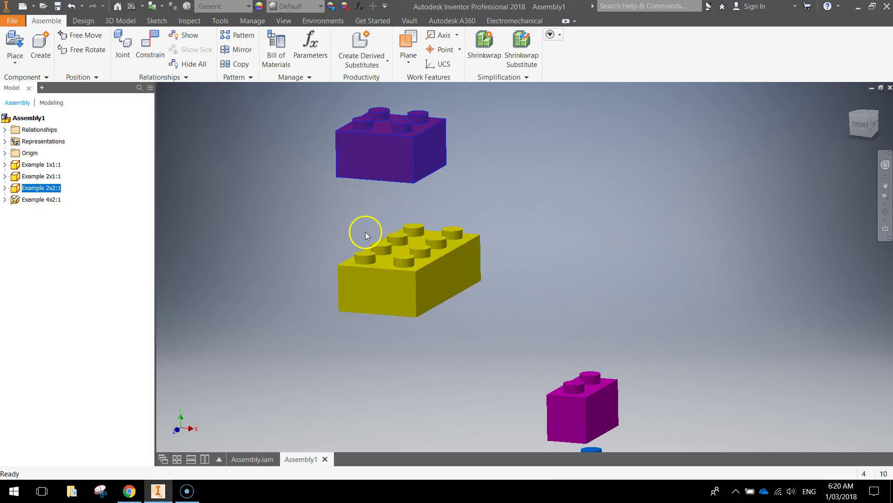
shift+middle_drag(421, 275, 377, 310)
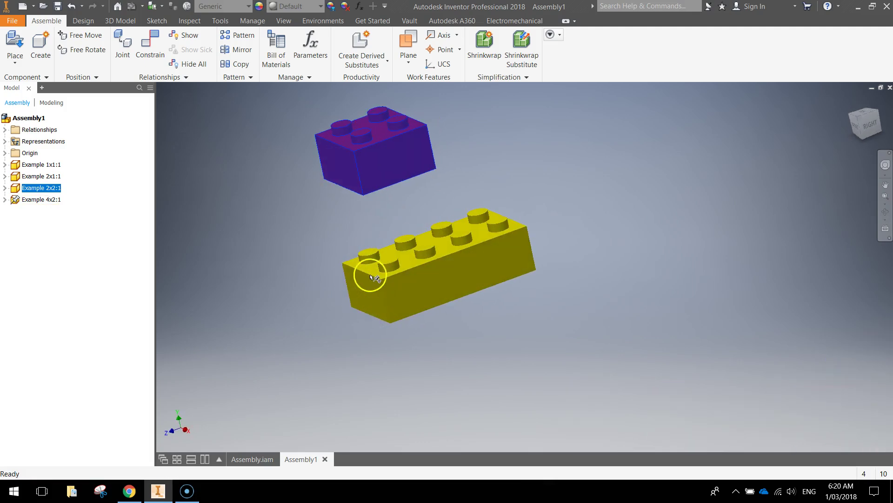
middle_drag(375, 265, 410, 317)
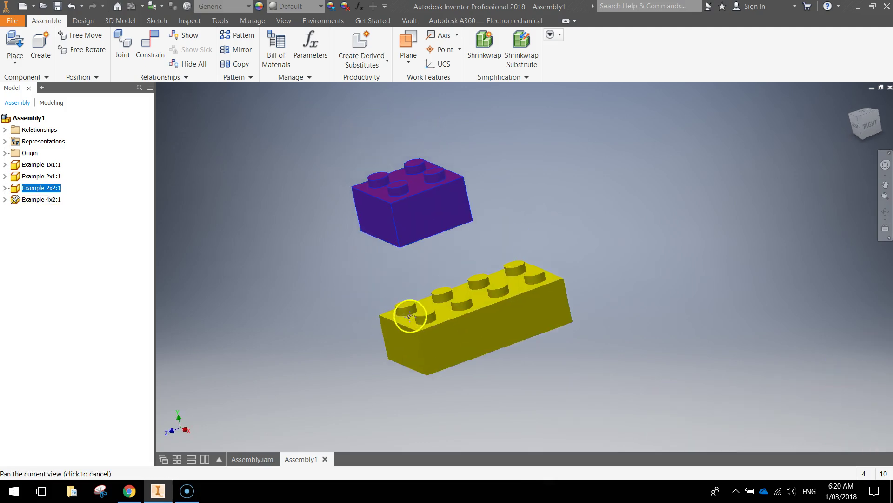
Mate the yellow brick's top face to the red brick's bottom rim face with 0 mm offset, and try moving the red brick.
click(159, 47)
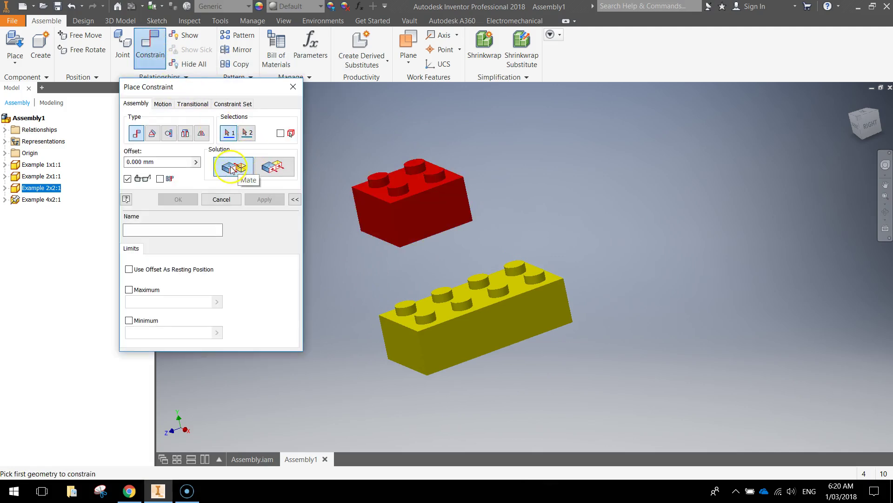
shift+middle_drag(379, 241, 405, 295)
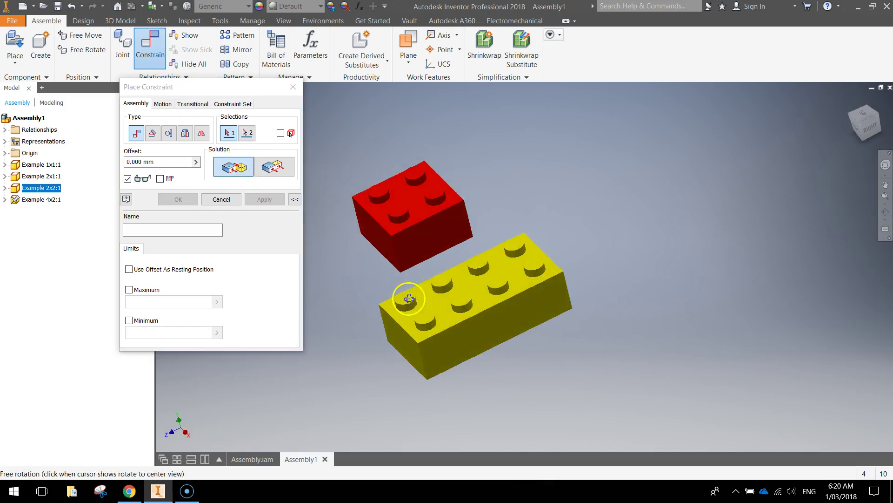
click(434, 302)
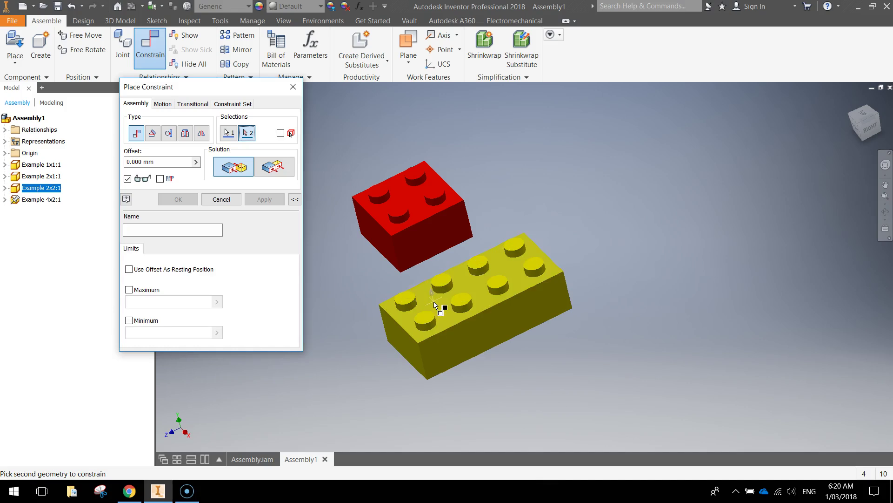
shift+middle_drag(420, 275, 405, 176)
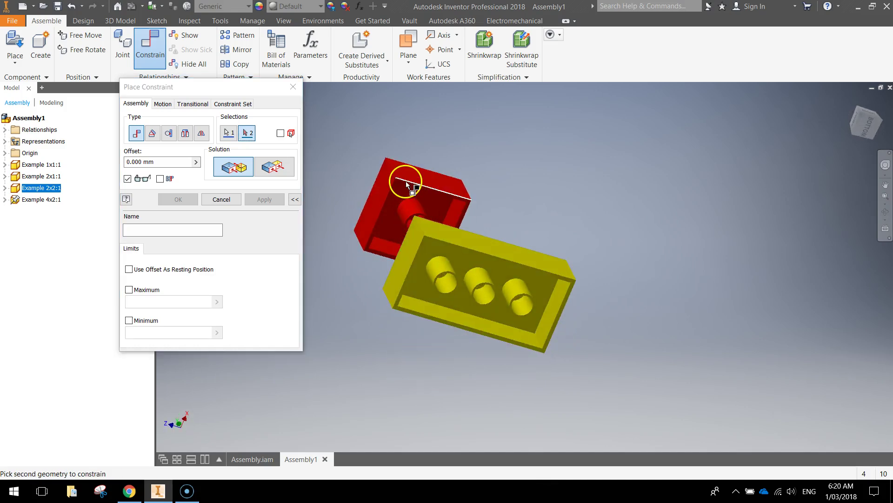
scroll(405, 179, up, 6)
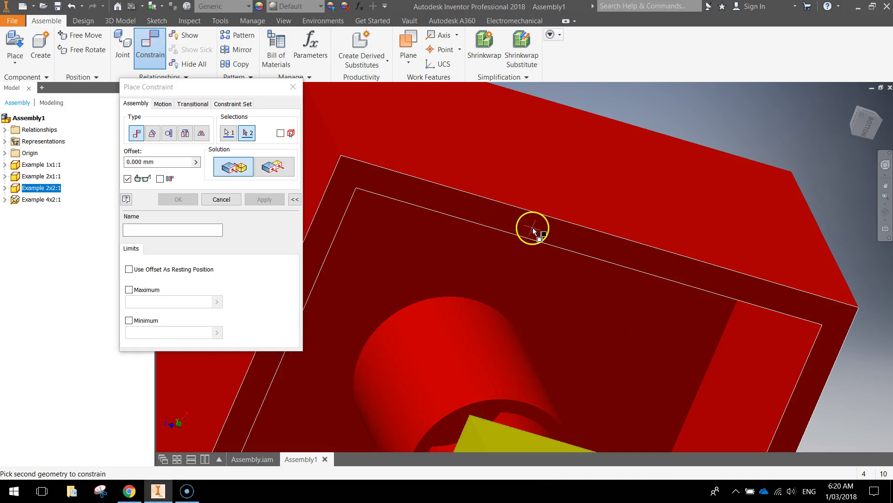
click(527, 231)
scroll(533, 228, down, 5)
shift+middle_drag(543, 282, 538, 320)
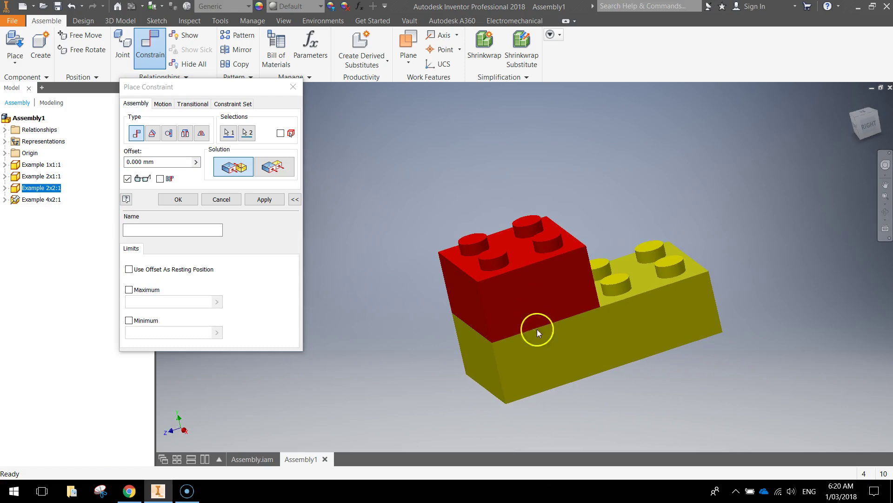
click(260, 200)
key(Escape)
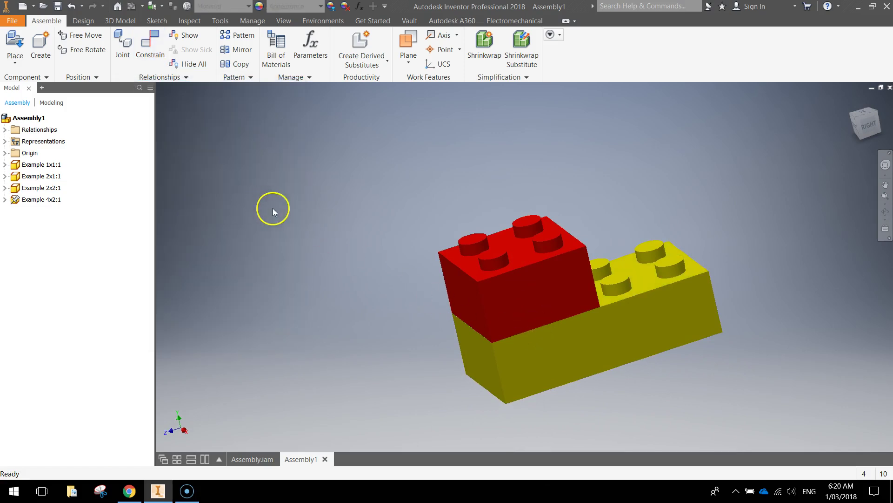
click(532, 295)
drag(515, 239, 563, 268)
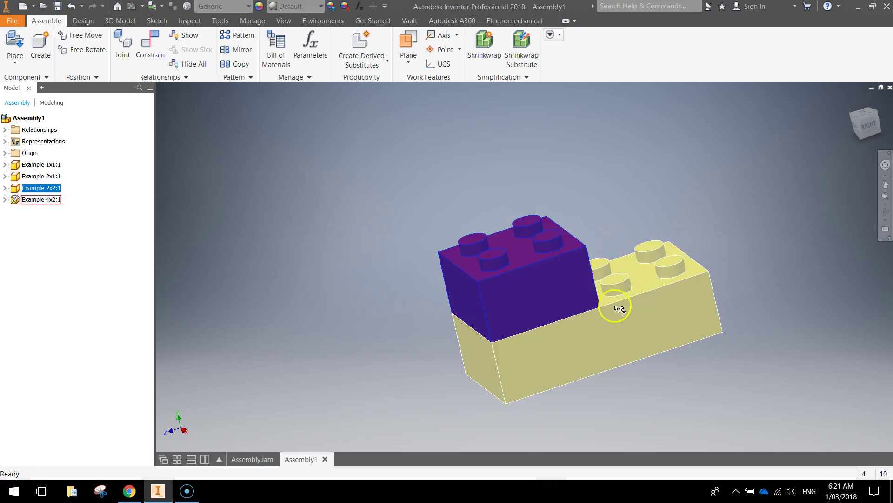
Move the magenta 2x1 and blue 1x1 bricks close to the stacked red and yellow bricks, clear above them.
shift+middle_drag(657, 319, 274, 433)
scroll(610, 333, down, 4)
middle_drag(610, 333, 535, 319)
drag(711, 340, 436, 247)
drag(745, 379, 513, 226)
scroll(510, 263, up, 3)
middle_drag(524, 326, 531, 296)
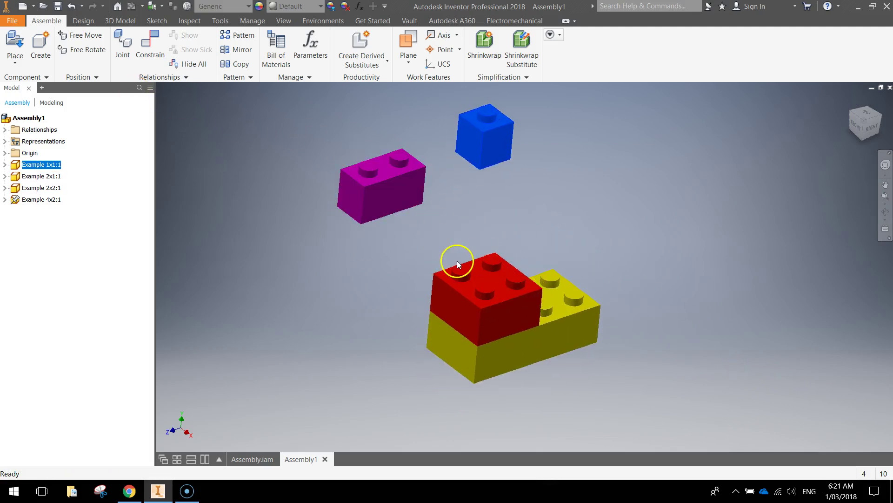
Apply a flush constraint with 0 mm offset between the magenta 2x1 brick's long side face and the red brick's matching side face.
click(150, 53)
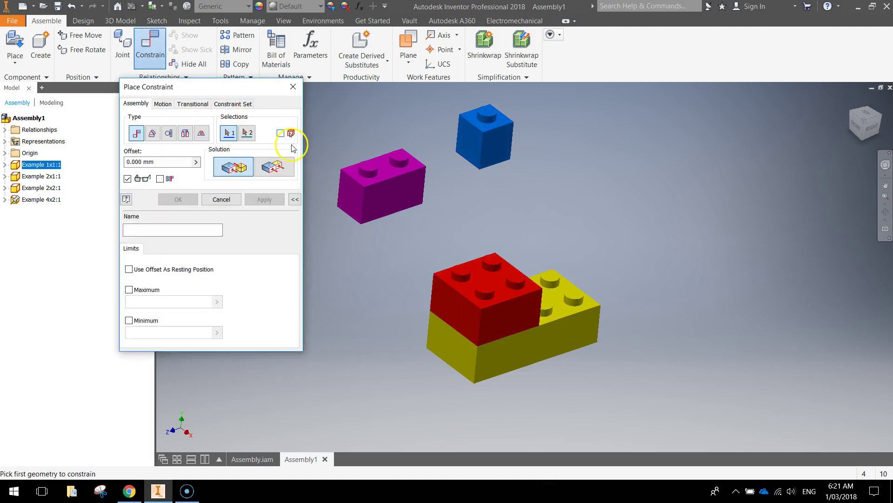
click(284, 169)
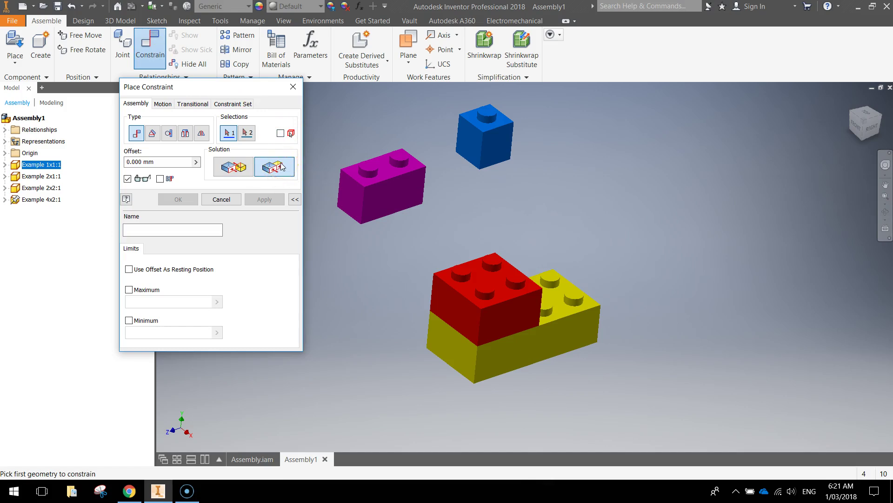
click(398, 195)
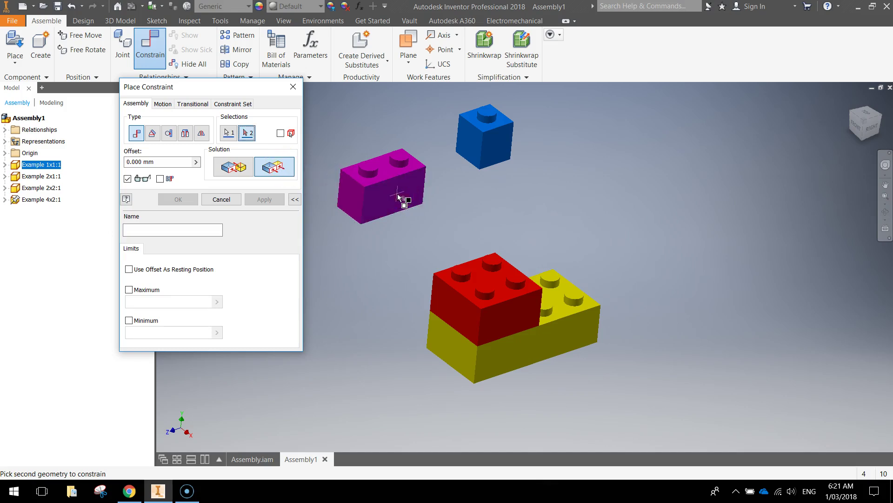
click(511, 318)
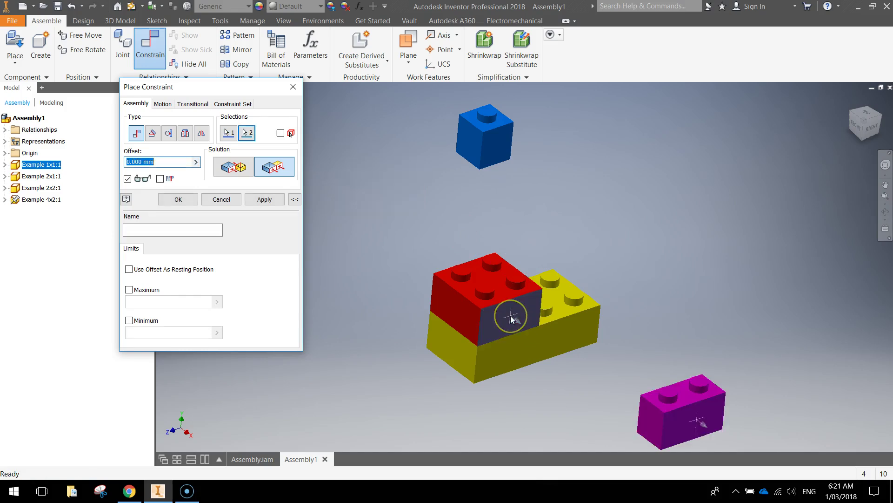
shift+middle_drag(552, 369, 691, 349)
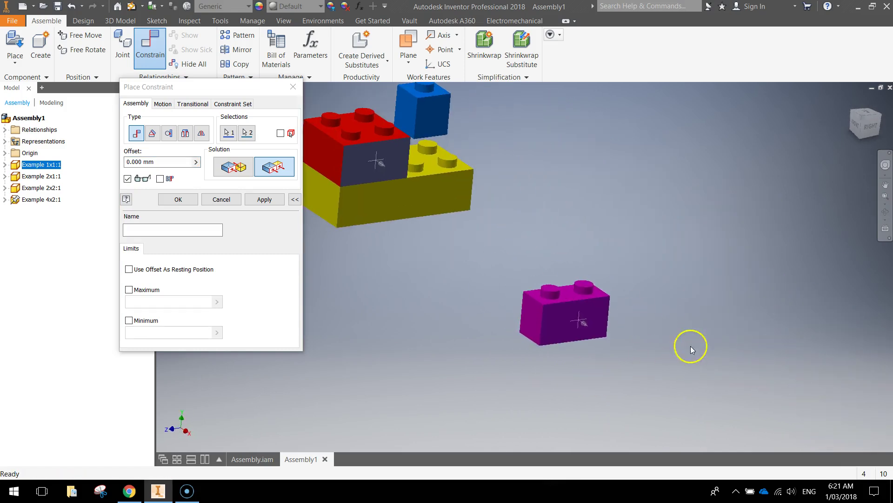
click(264, 199)
Apply a flush constraint with 0 mm offset between the magenta 2x1 brick's short end face and the red brick's matching side face.
scroll(410, 237, up, 2)
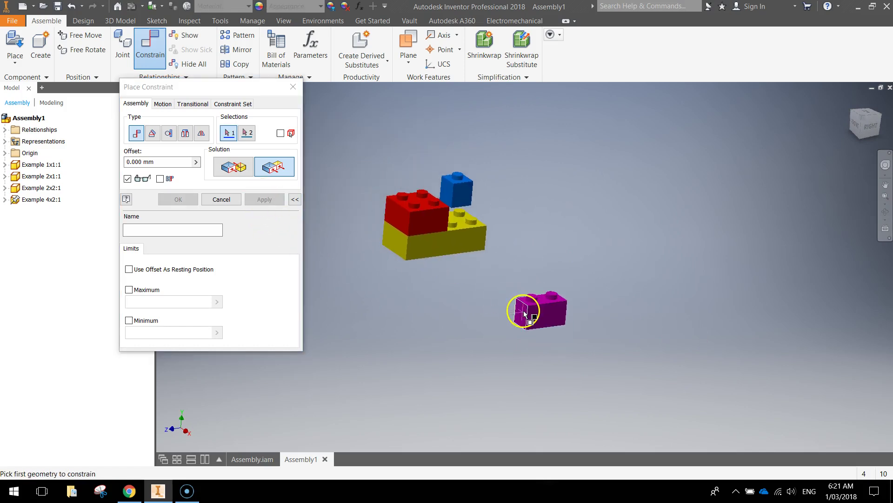
scroll(523, 314, down, 2)
click(523, 317)
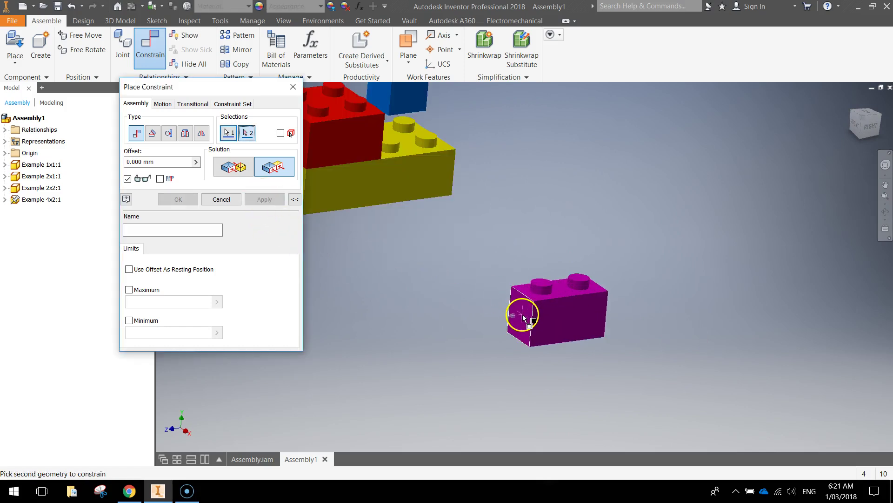
middle_drag(427, 252, 534, 303)
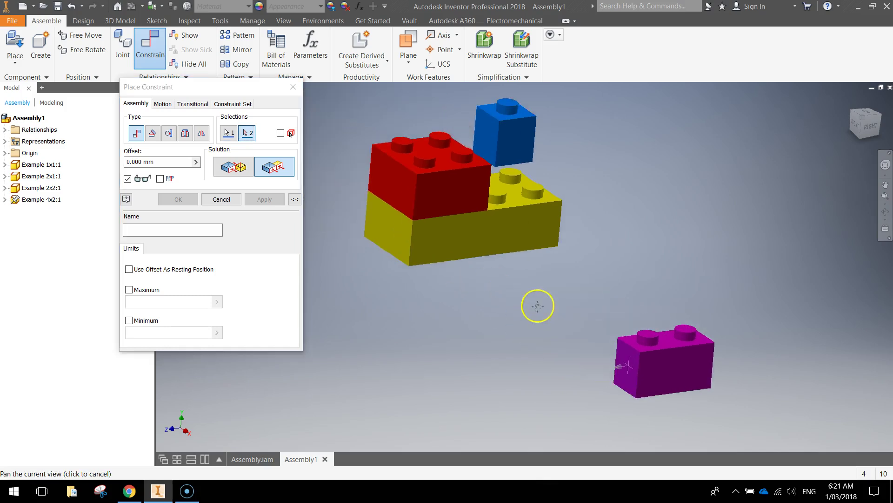
click(388, 179)
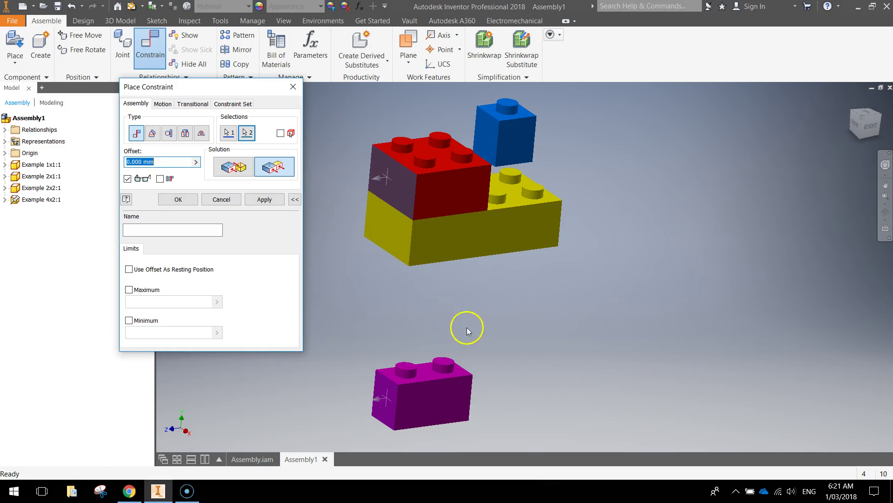
shift+middle_drag(412, 405, 507, 301)
scroll(567, 316, up, 3)
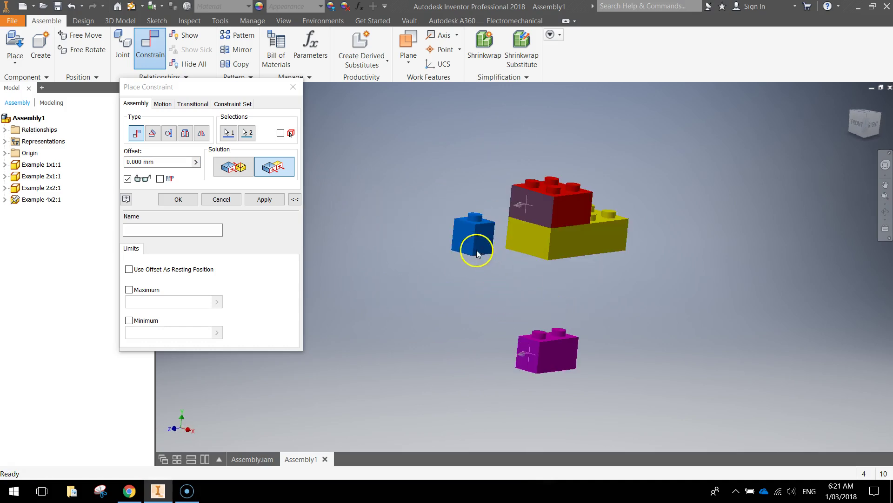
click(195, 199)
Move the blue 1x1 brick well away from the stack and raise the magenta 2x1 brick to just above the red brick.
drag(477, 237, 309, 248)
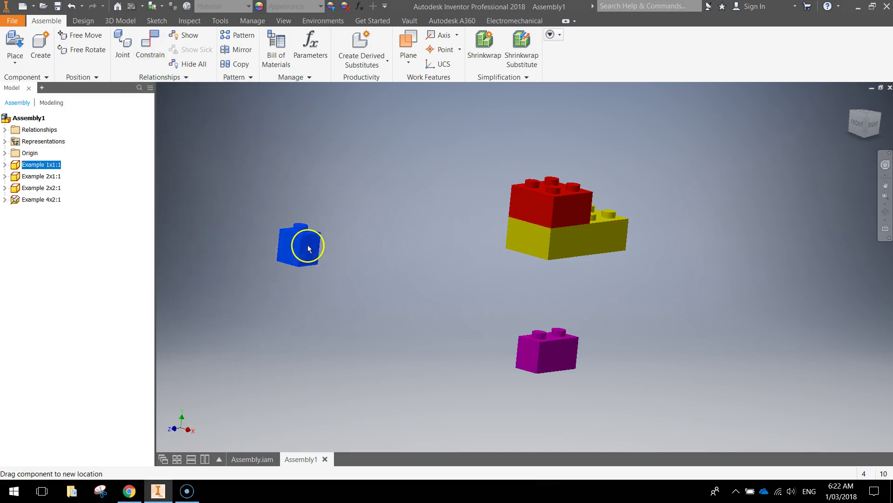
drag(545, 353, 536, 159)
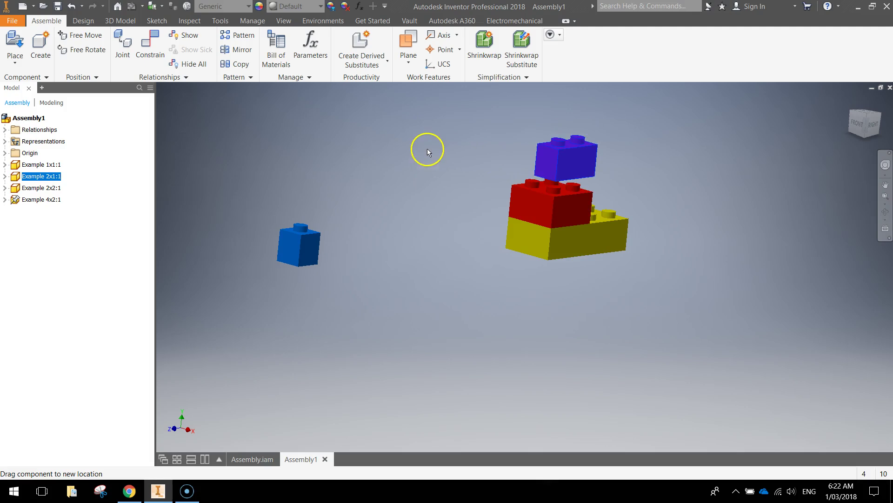
scroll(507, 223, up, 2)
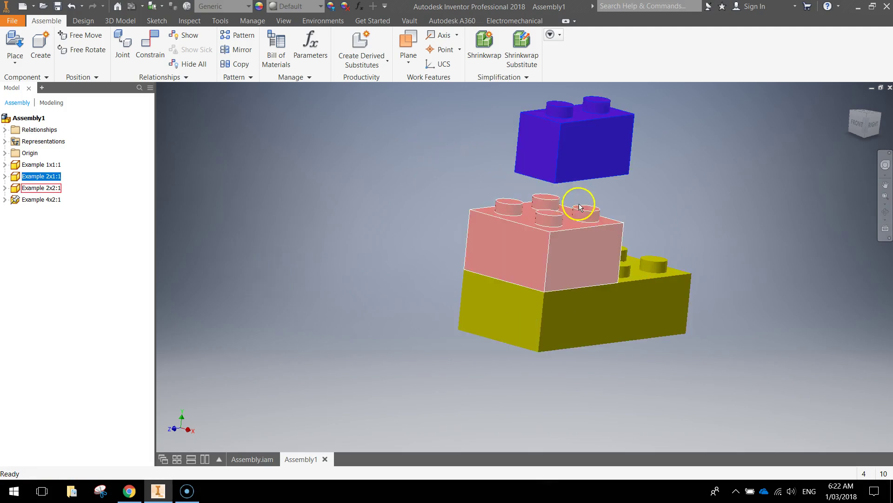
click(572, 222)
click(345, 202)
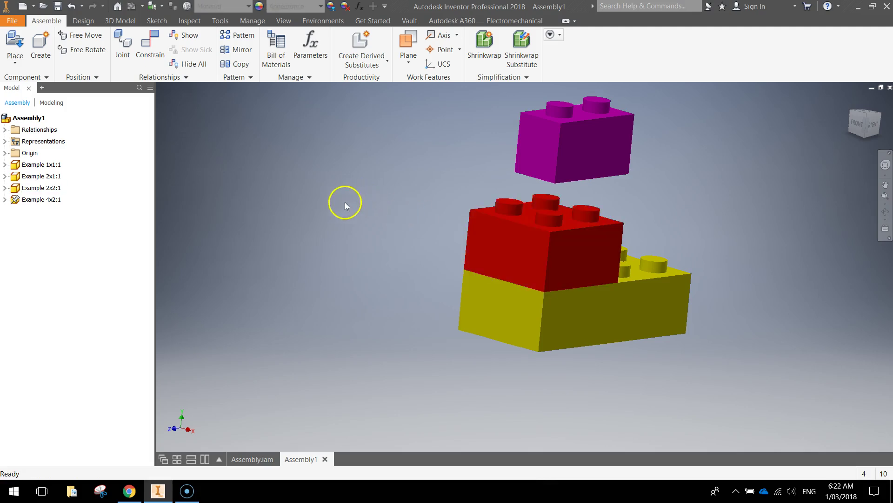
Mate the red brick's top face to the magenta 2x1 brick's bottom rim face with 0 mm offset.
click(147, 48)
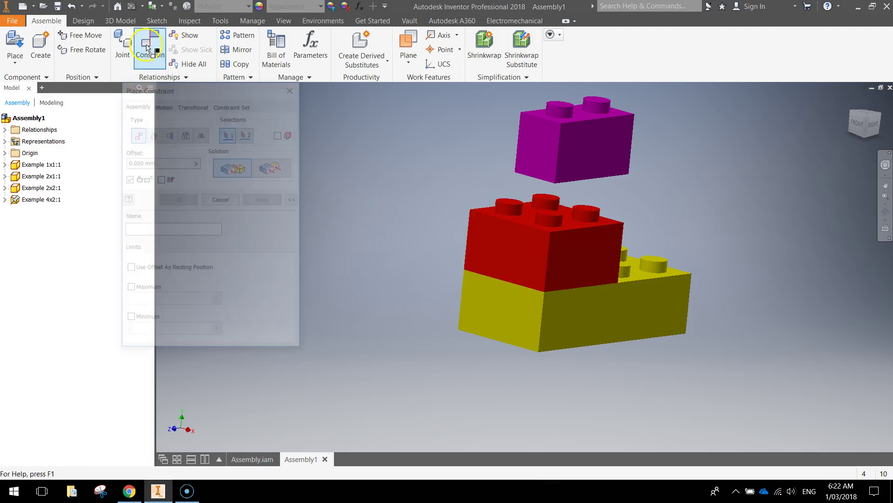
click(239, 169)
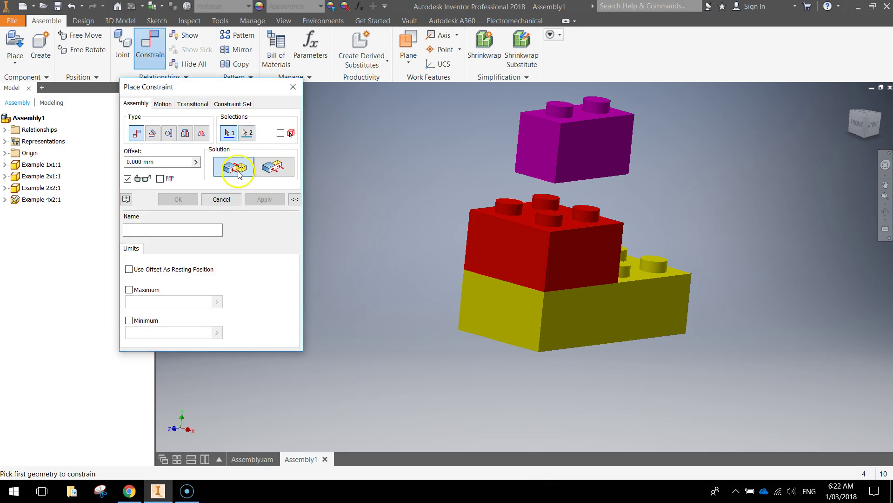
shift+middle_drag(478, 243, 482, 254)
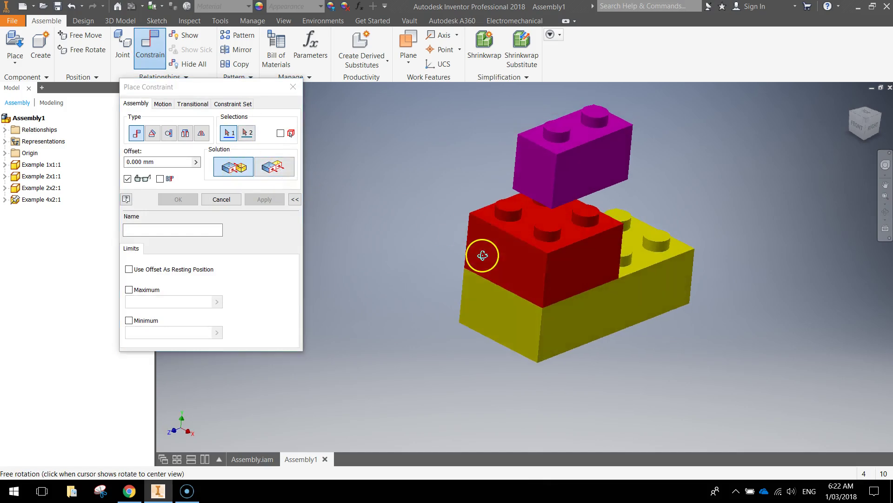
click(535, 214)
shift+middle_drag(590, 211, 592, 171)
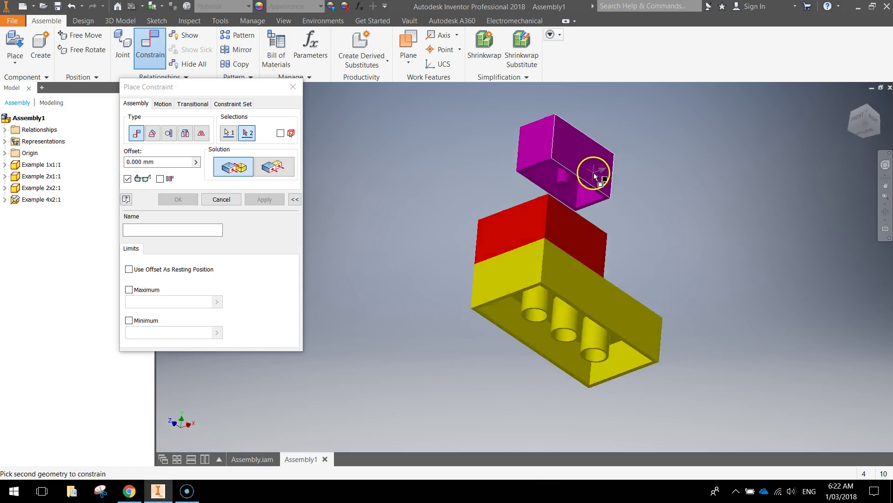
scroll(577, 179, up, 5)
click(541, 193)
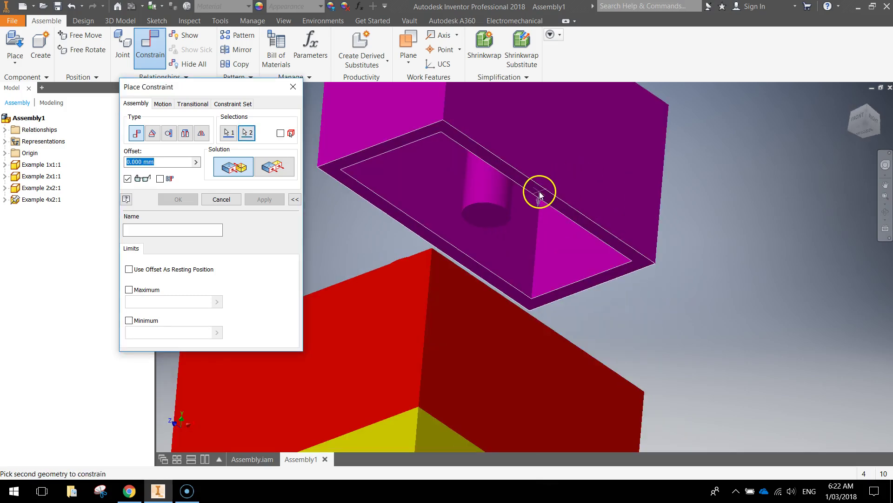
shift+middle_drag(577, 238, 566, 284)
scroll(623, 389, down, 5)
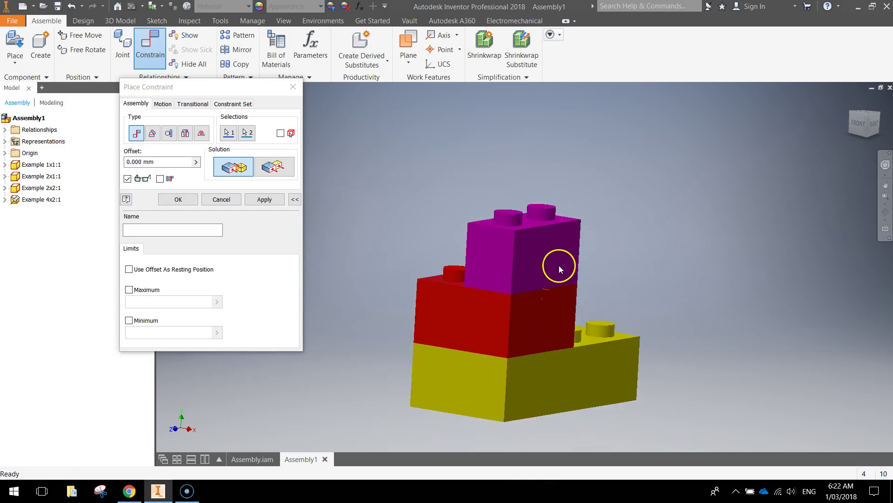
click(178, 199)
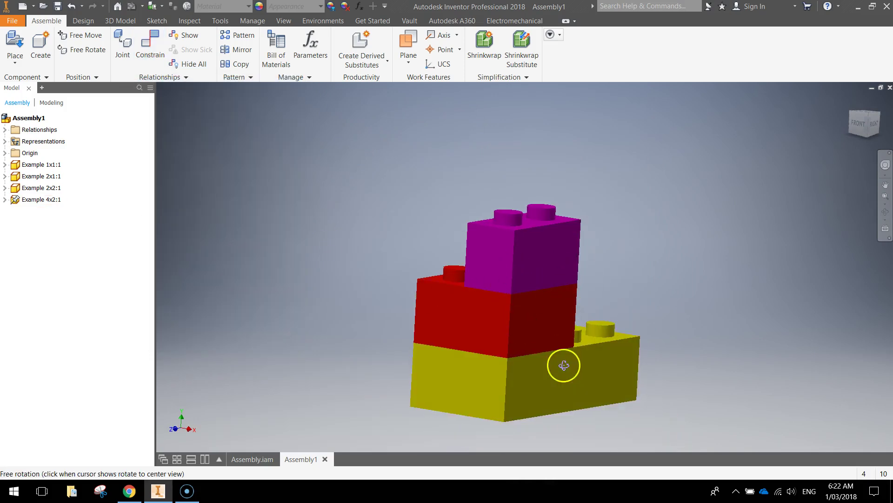
Move the blue 1x1 brick to a position well above the magenta brick on the stack.
mouse_move(563, 364)
shift+middle_down()
mouse_move(646, 371)
mouse_move(566, 371)
shift+middle_up()
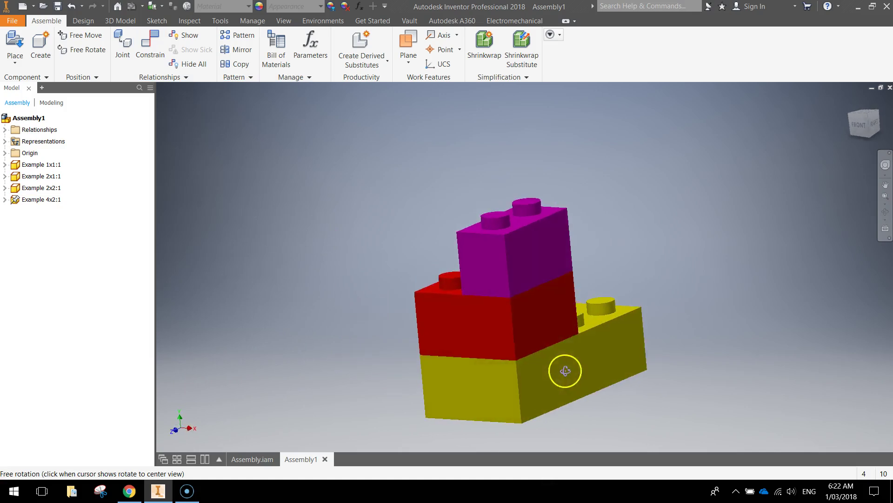
click(504, 254)
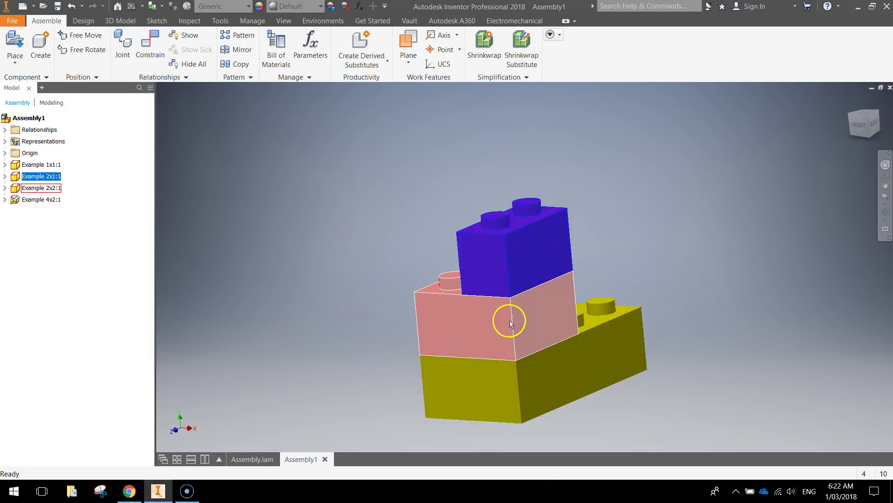
scroll(500, 315, down, 2)
scroll(495, 314, up, 4)
scroll(495, 314, up, 3)
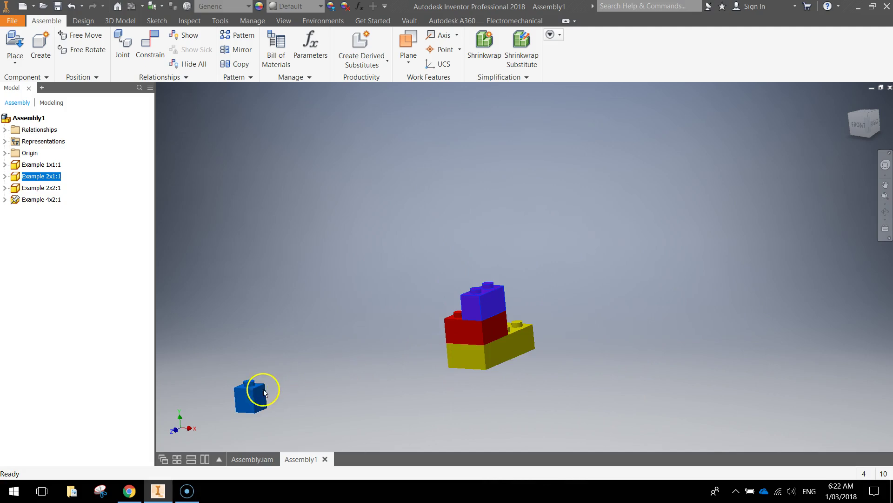
drag(261, 389, 482, 209)
scroll(491, 313, down, 3)
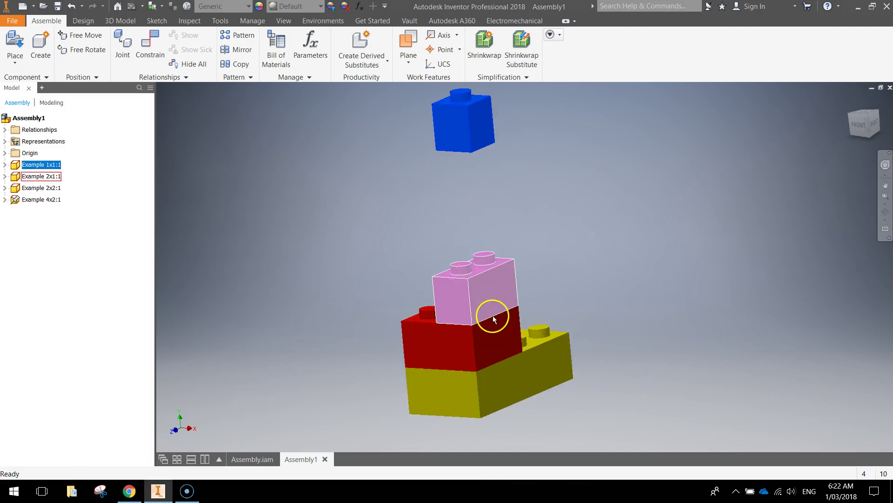
Apply a flush constraint with 0 mm offset between the blue 1x1 brick's front face and the magenta brick's short end face.
click(150, 44)
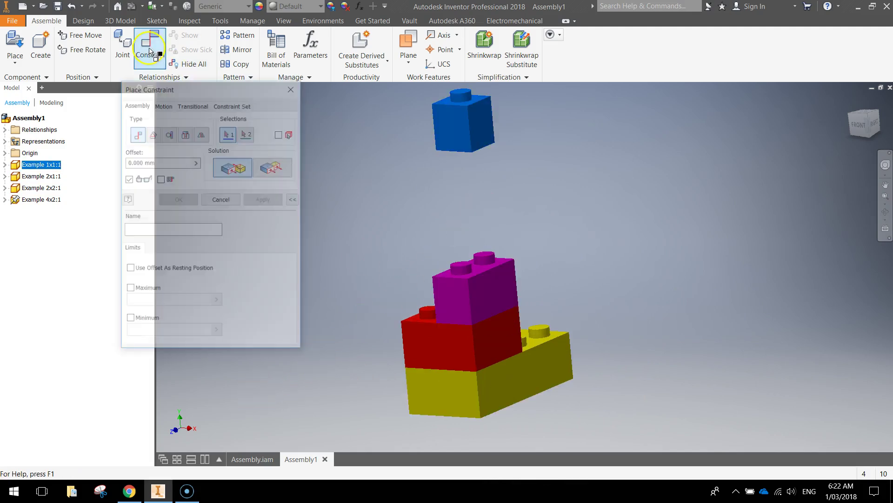
click(280, 167)
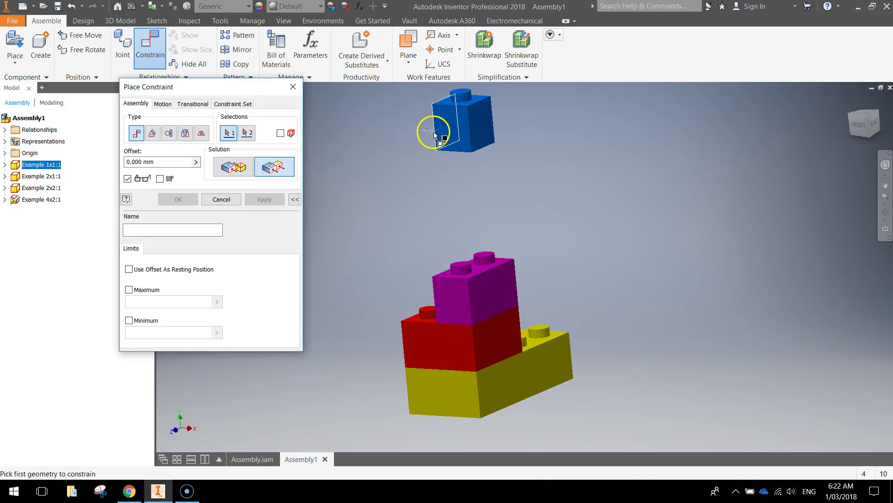
click(455, 133)
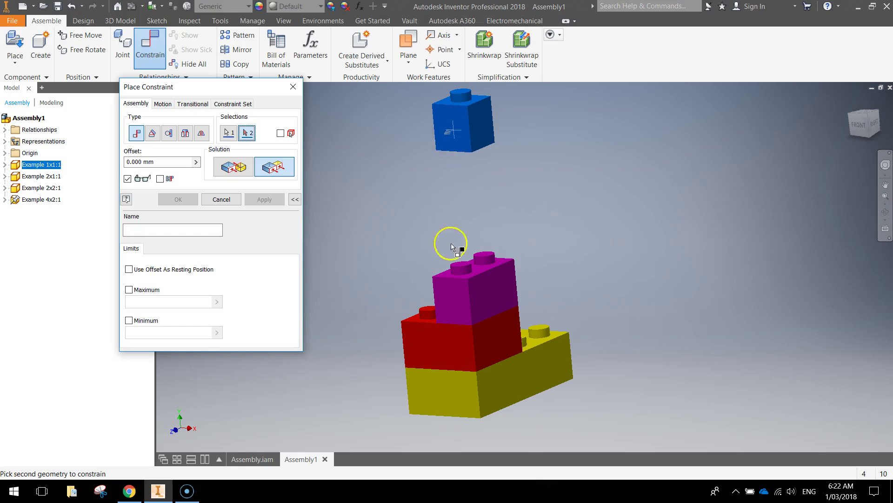
click(446, 302)
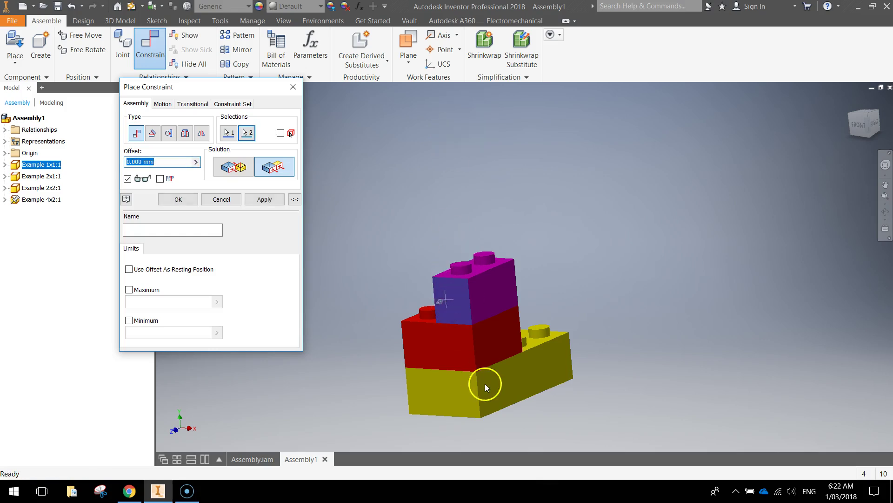
click(264, 200)
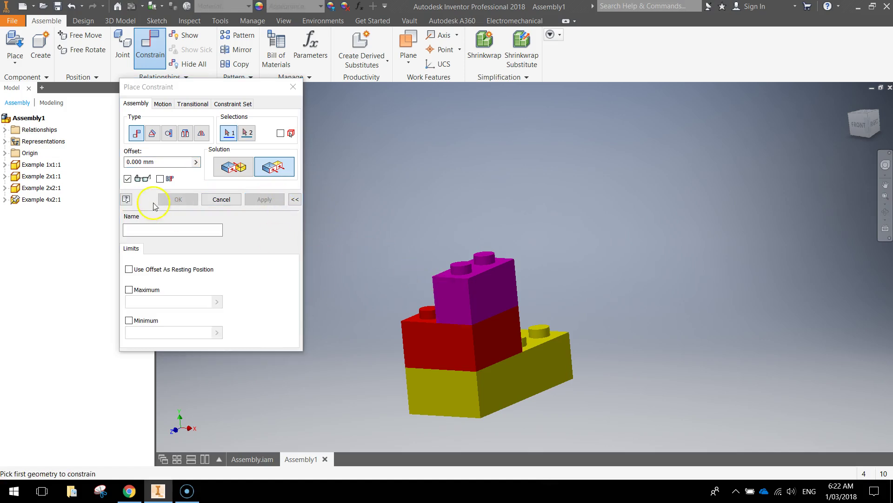
click(293, 87)
Slide the blue 1x1 brick back across to the stack, clear above the magenta brick.
shift+middle_drag(391, 281, 410, 281)
key(z)
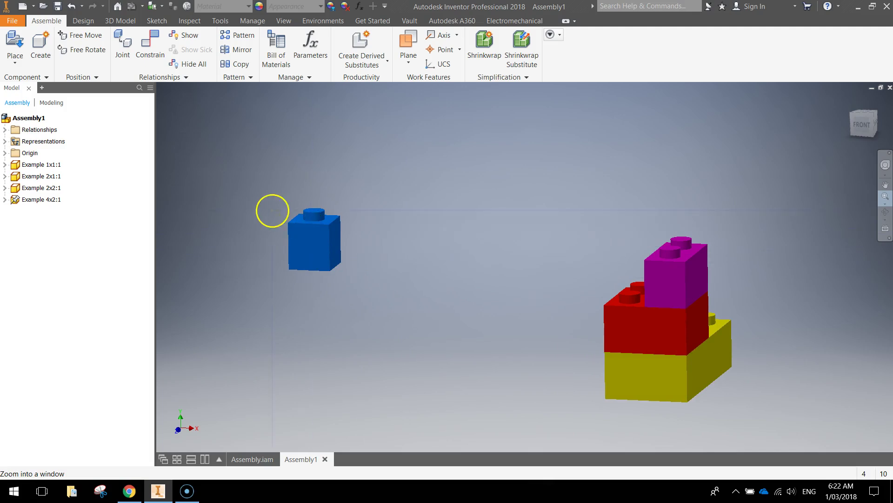
drag(305, 233, 744, 186)
shift+middle_drag(747, 245, 720, 277)
Apply a flush constraint with 0 mm offset between the blue 1x1 brick's side face and the magenta brick's long side face.
click(150, 44)
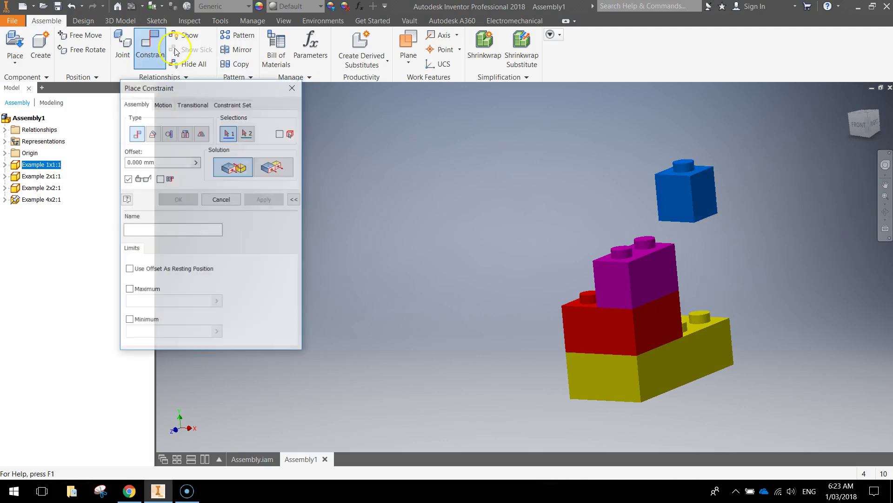
click(283, 168)
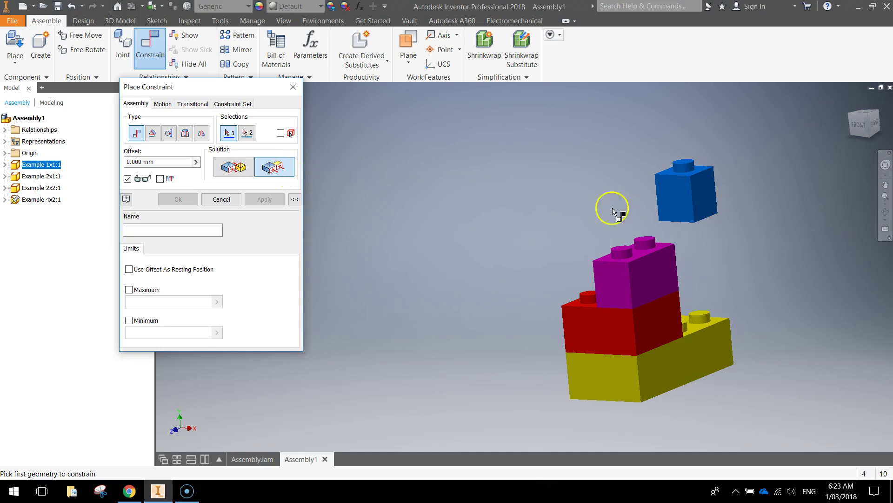
click(705, 193)
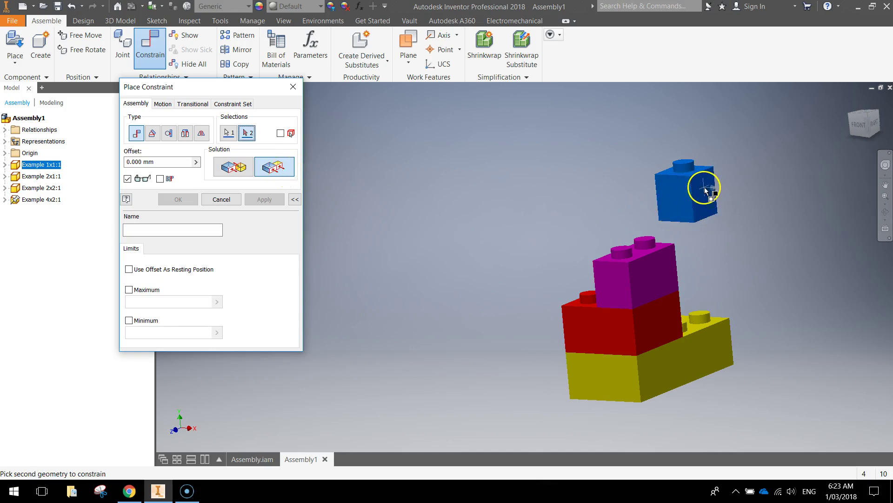
click(662, 278)
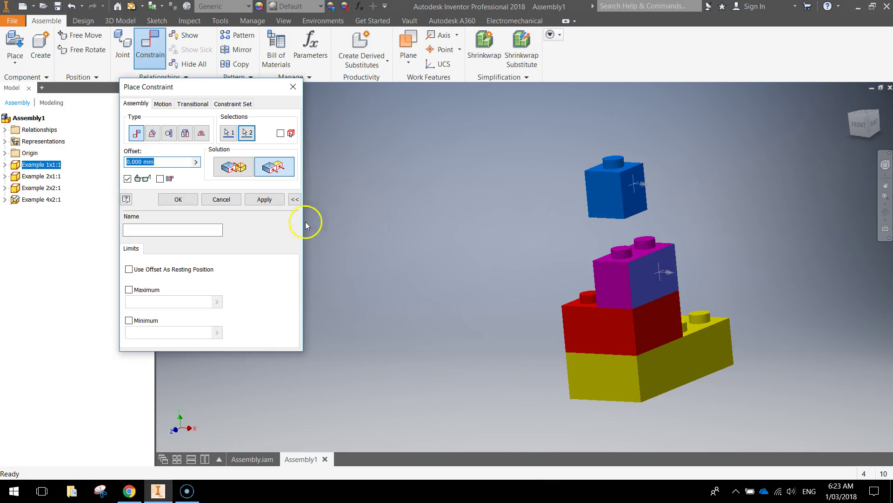
click(265, 200)
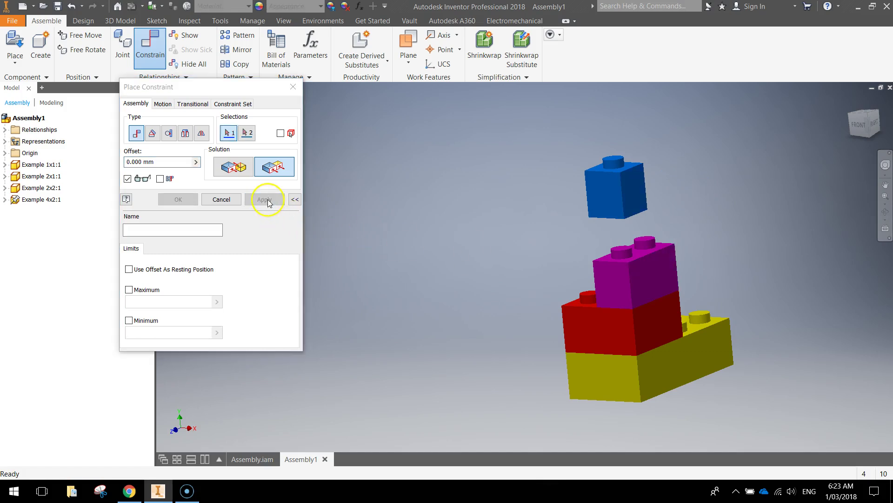
Apply a mate constraint with 0 mm offset between the magenta brick's top face and the blue 1x1 brick's bottom rim, and finish constraining.
click(234, 168)
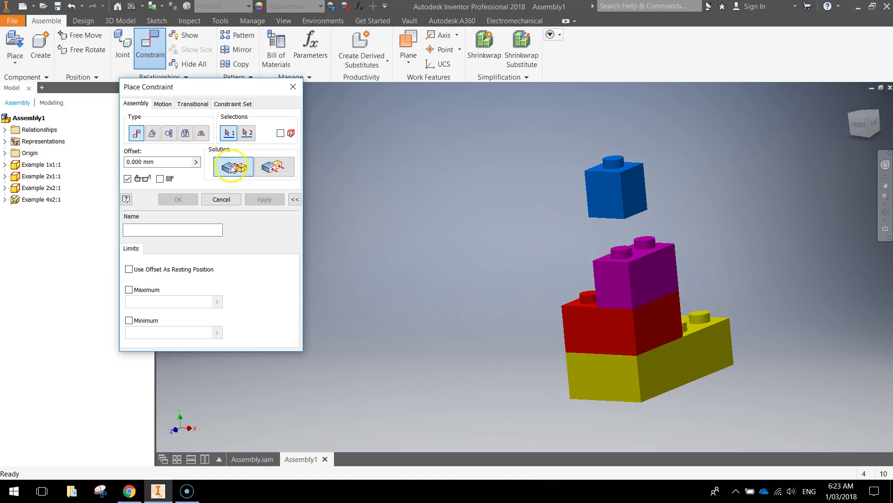
scroll(605, 266, up, 3)
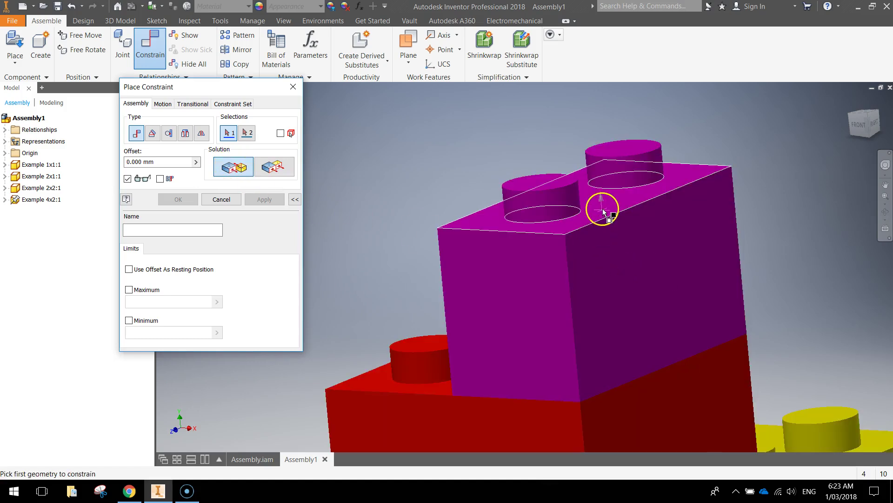
scroll(514, 175, down, 3)
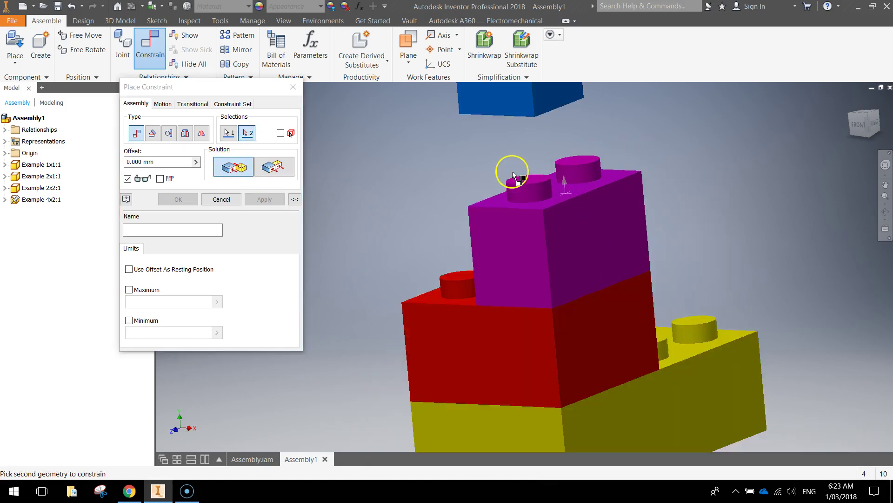
shift+middle_drag(513, 175, 507, 140)
scroll(519, 150, up, 4)
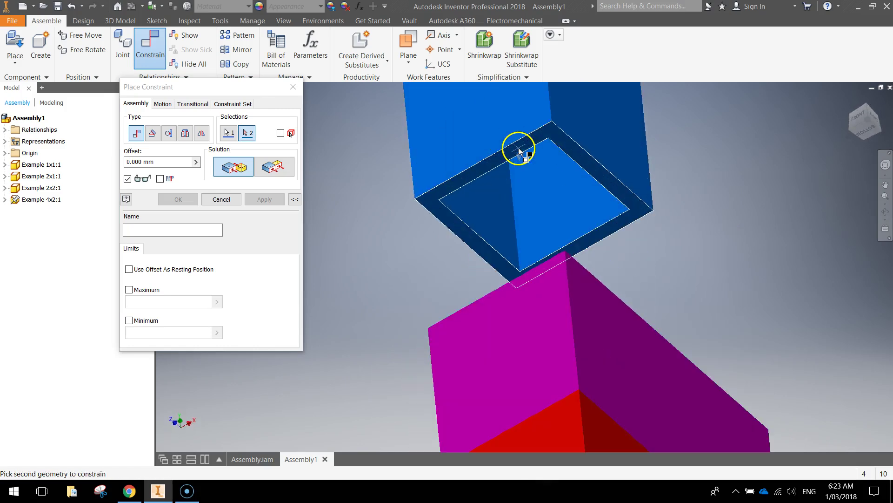
click(519, 151)
key(F5)
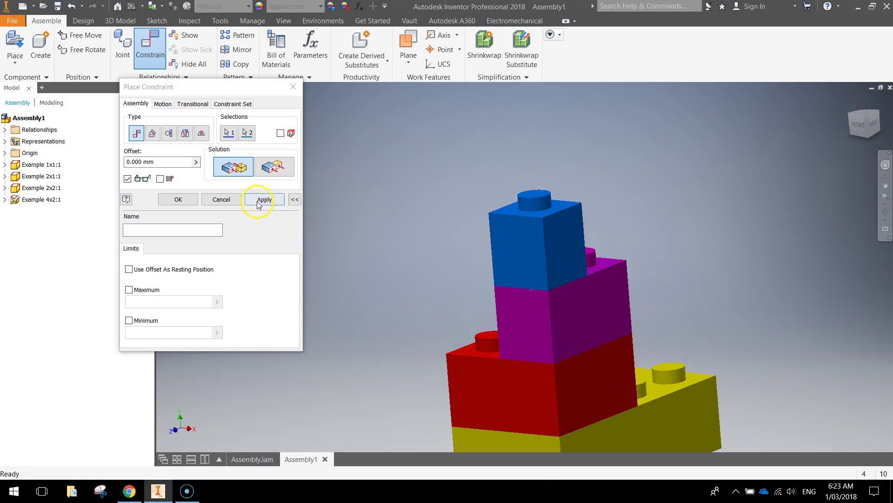
click(258, 202)
click(293, 87)
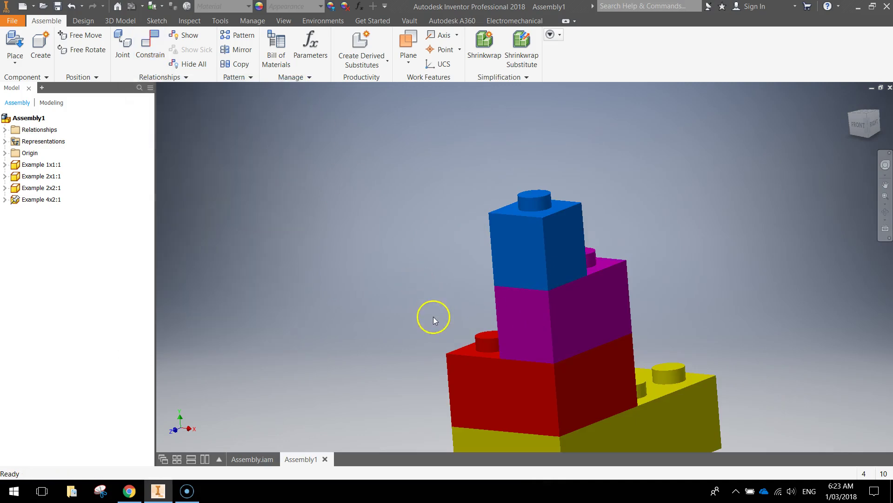
Check the constrained brick stack by trying to move its bricks and examining it from the front and back.
scroll(386, 242, up, 3)
drag(426, 194, 445, 179)
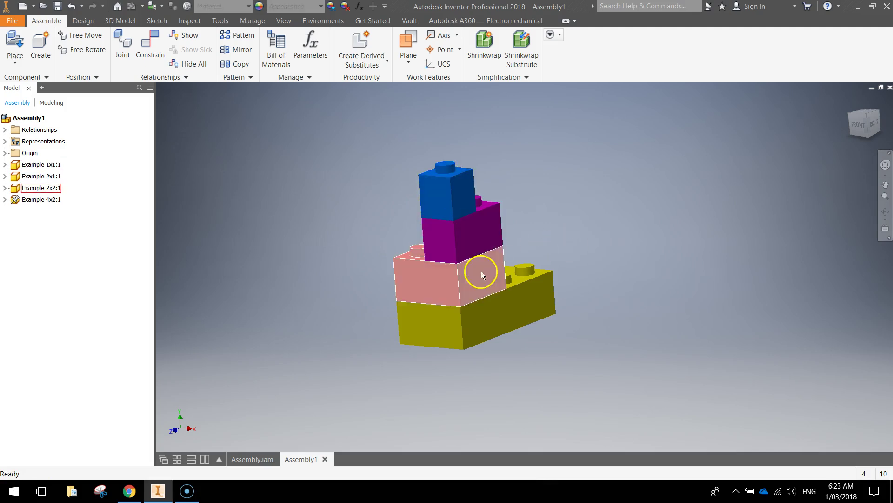
drag(508, 285, 527, 299)
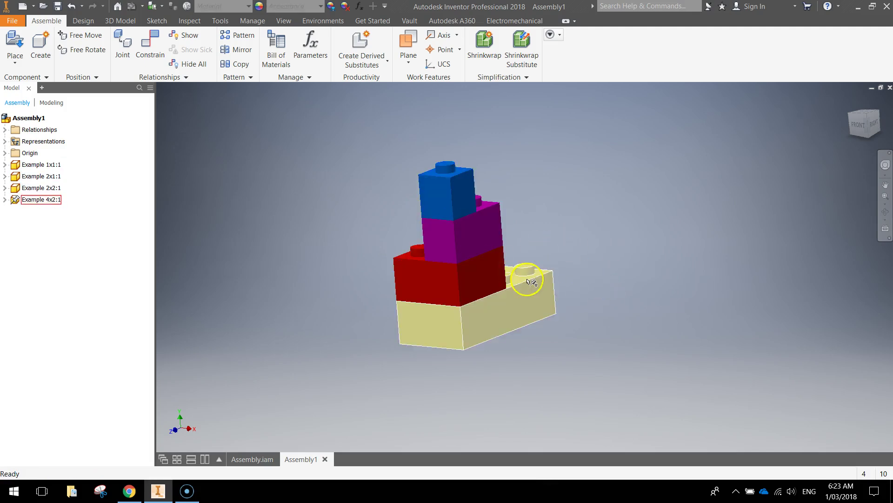
shift+middle_drag(457, 283, 574, 259)
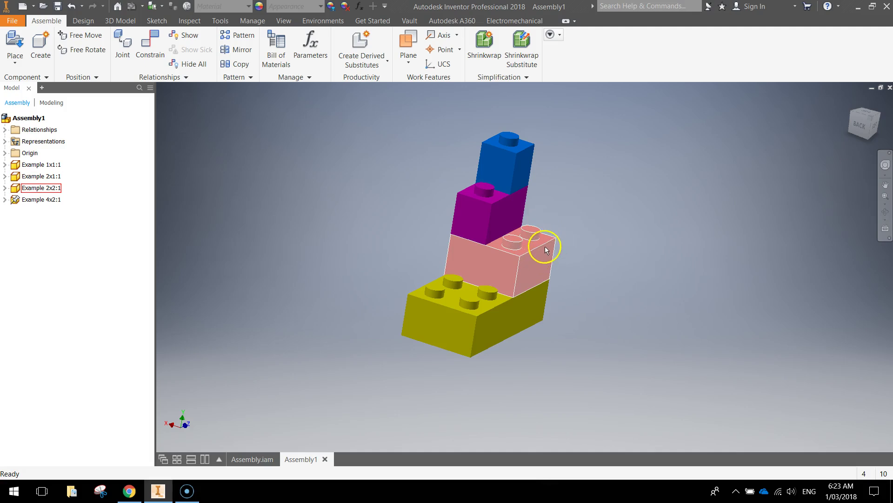
scroll(533, 236, up, 2)
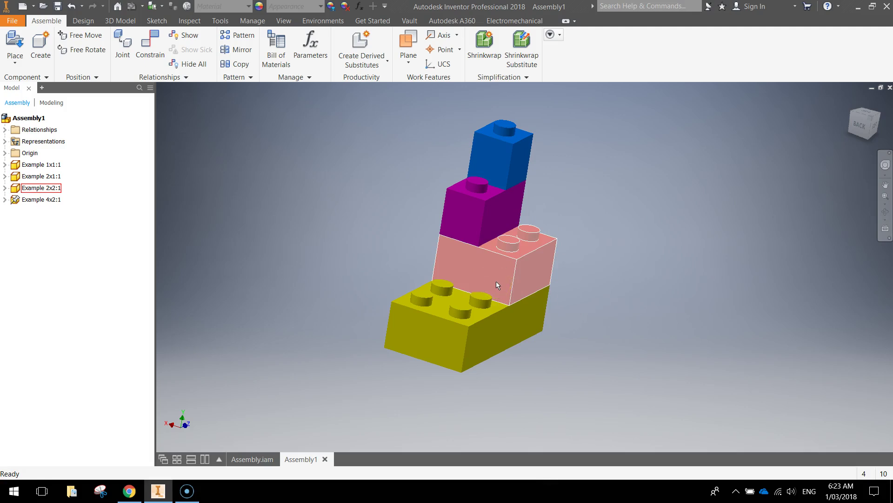
shift+middle_drag(564, 309, 313, 347)
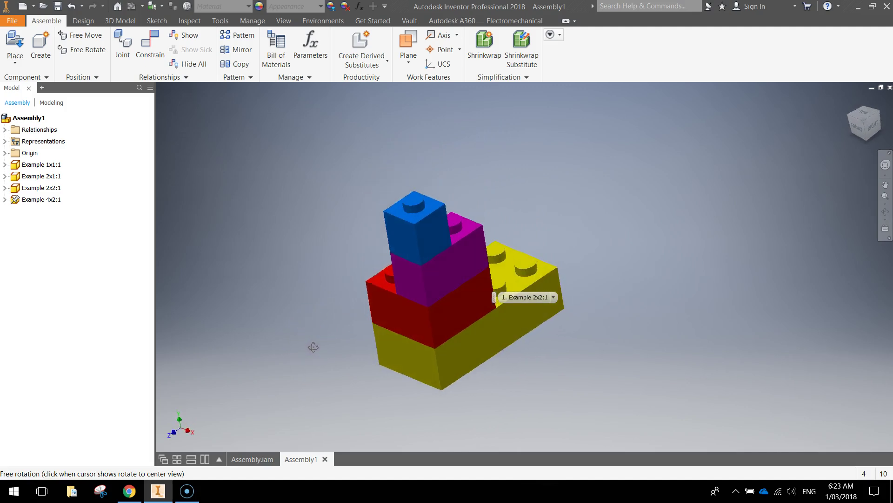